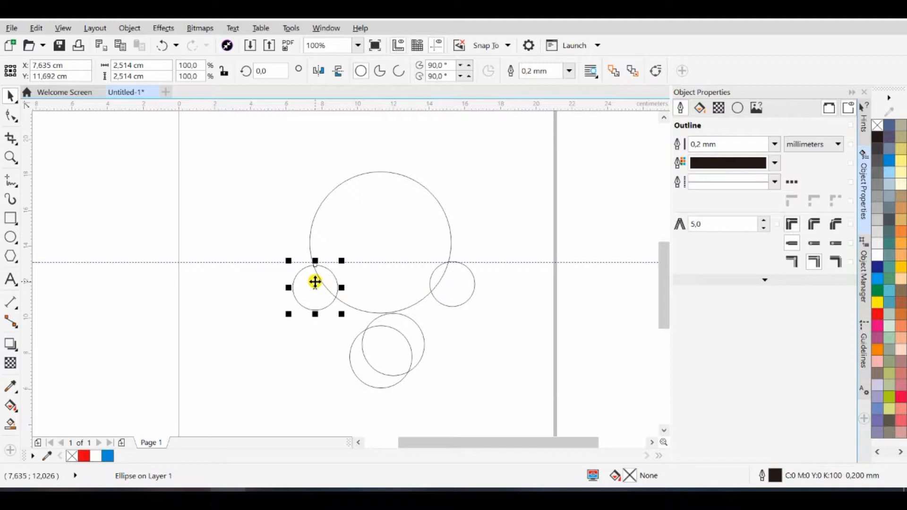
- Nudge the left small circle up to Y 11.872 cm so its top meets the horizontal guideline
{"action": "key", "text": "Up"}
{"action": "scroll", "coordinate": [313, 268], "scroll_direction": "up", "scroll_amount": 2}
{"action": "key", "text": "Up"}
{"action": "key", "text": "Up"}
{"action": "key", "text": "Up"}
{"action": "key", "text": "Up"}
{"action": "key", "text": "Up"}
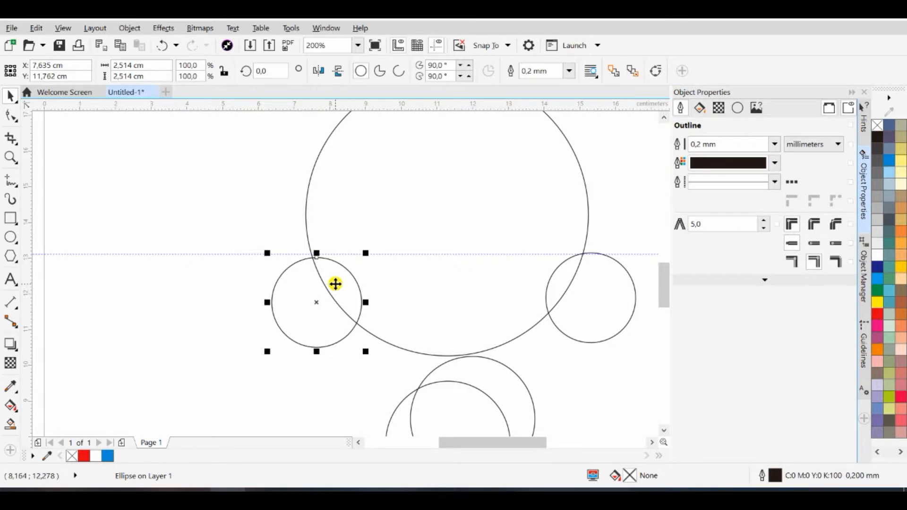
{"action": "key", "text": "Up"}
{"action": "key", "text": "Up"}
{"action": "key", "text": "Up"}
{"action": "key", "text": "Up"}
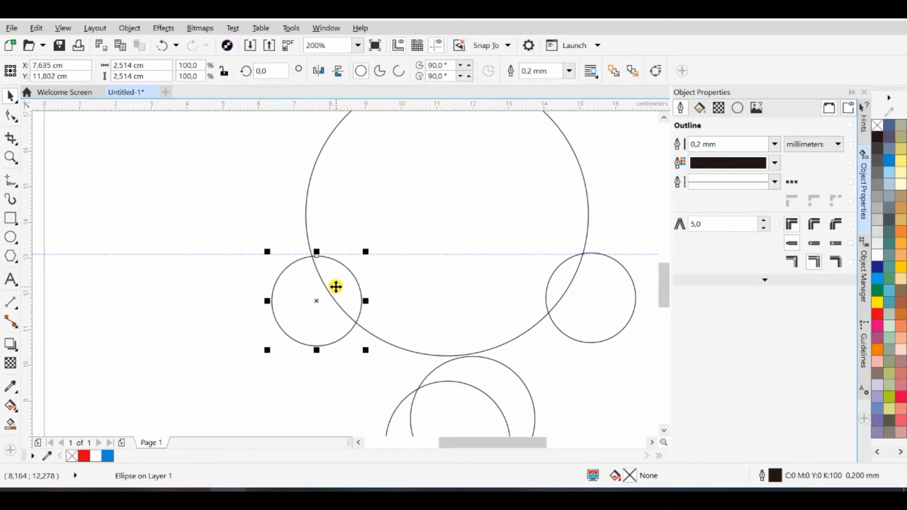
{"action": "key", "text": "Up"}
{"action": "key", "text": "Up"}
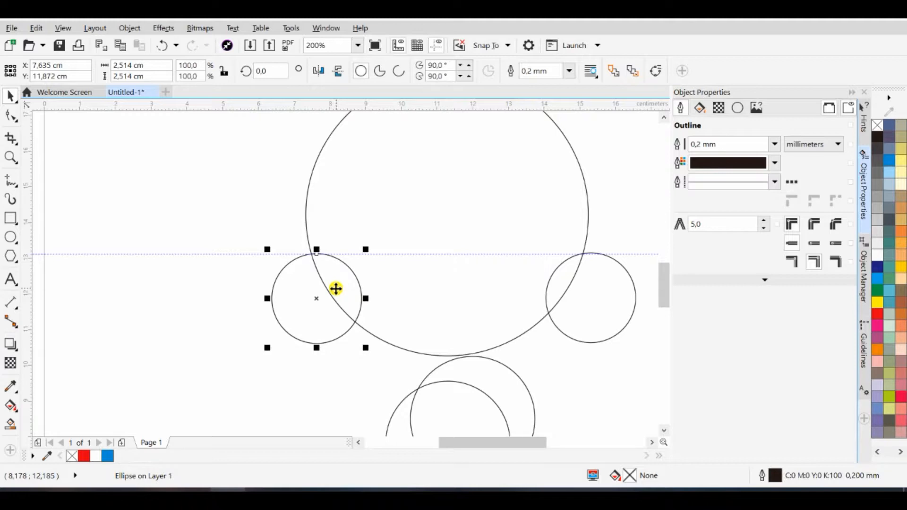
- Nudge the left small circle outward to X about 7.4 cm, mirroring the small circle on the other side
{"action": "key", "text": "Left"}
{"action": "key", "text": "Left"}
{"action": "key", "text": "Left"}
{"action": "key", "text": "Left"}
{"action": "key", "text": "Left"}
{"action": "key", "text": "Left"}
{"action": "key", "text": "Left"}
{"action": "key", "text": "Left"}
{"action": "key", "text": "Left"}
{"action": "key", "text": "Left"}
{"action": "key", "text": "Left"}
{"action": "key", "text": "Left"}
{"action": "key", "text": "Left"}
{"action": "key", "text": "Left"}
{"action": "key", "text": "Left"}
{"action": "key", "text": "Left"}
{"action": "key", "text": "Left"}
{"action": "key", "text": "Left"}
{"action": "key", "text": "Left"}
{"action": "key", "text": "Left"}
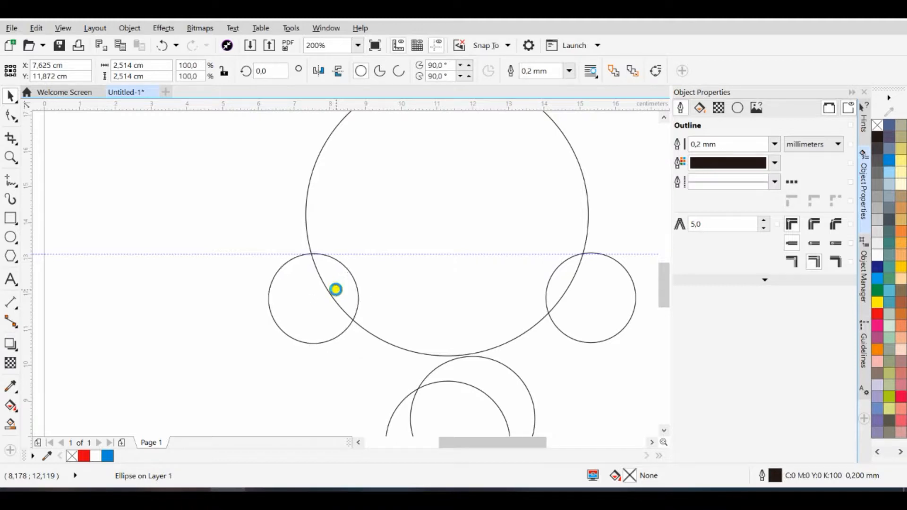
- Move the two medium circles up side by side so they overlap the large circle's lower edge between the small circles
{"action": "left_click", "coordinate": [455, 398]}
{"action": "left_click_drag", "start_coordinate": [468, 409], "coordinate": [493, 344]}
{"action": "left_click", "coordinate": [410, 424]}
{"action": "left_click_drag", "start_coordinate": [441, 416], "coordinate": [398, 322]}
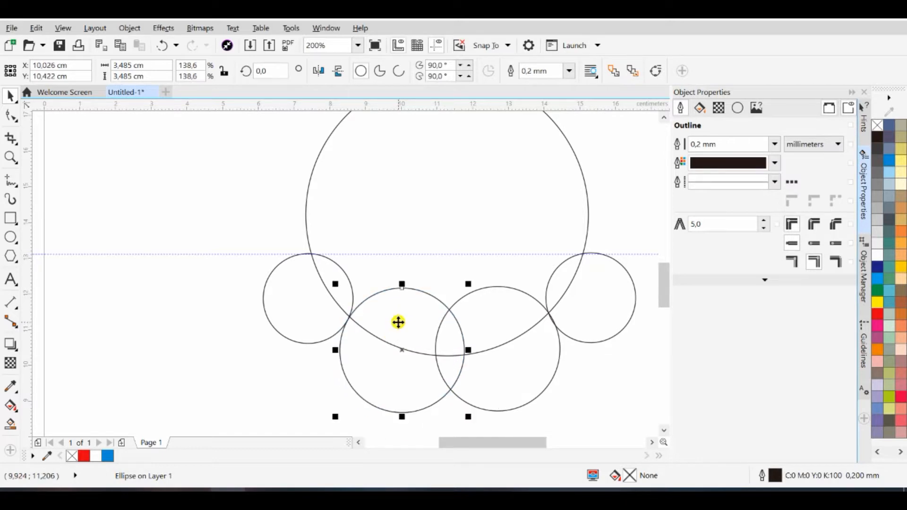
{"action": "scroll", "coordinate": [588, 346], "scroll_direction": "down", "scroll_amount": 2}
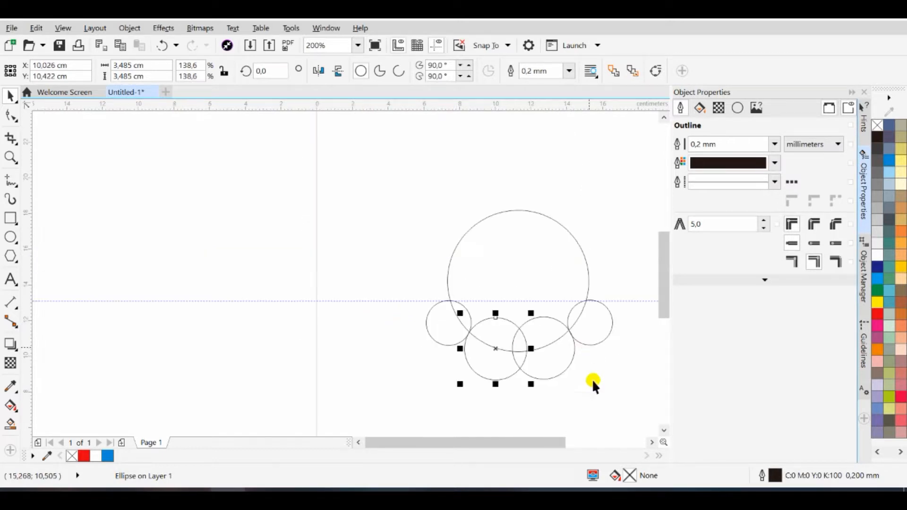
{"action": "left_click", "coordinate": [651, 442]}
{"action": "left_click", "coordinate": [538, 381]}
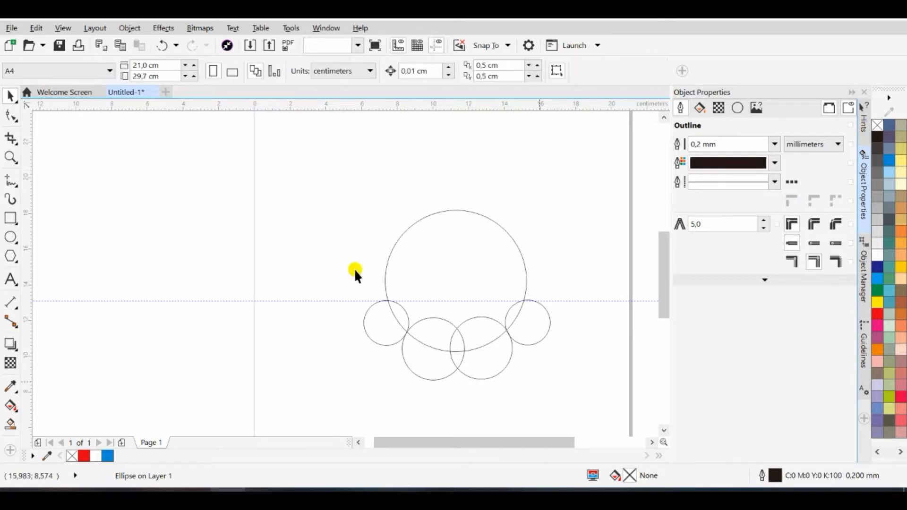
- Redo the undone moves of the left small circle and both medium circles, stopping before any shapes are welded
{"action": "left_click_drag", "start_coordinate": [280, 192], "coordinate": [589, 377]}
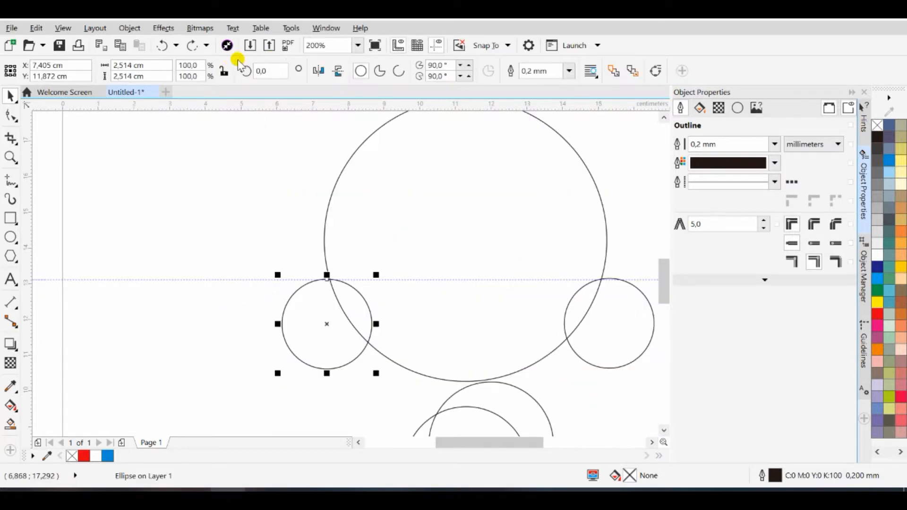
{"action": "left_click", "coordinate": [193, 45]}
{"action": "left_click", "coordinate": [193, 46]}
{"action": "left_click", "coordinate": [193, 46]}
{"action": "left_click", "coordinate": [193, 45]}
{"action": "left_click", "coordinate": [192, 46]}
{"action": "left_click", "coordinate": [193, 46]}
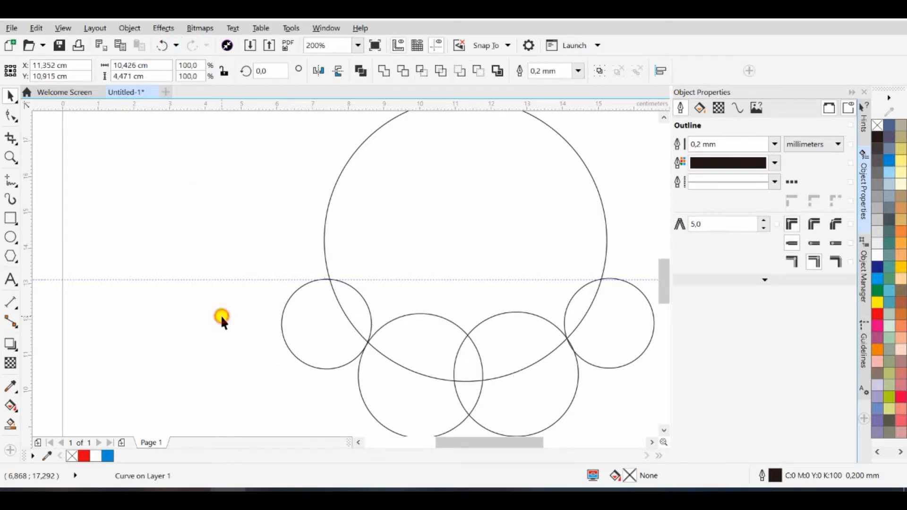
{"action": "key", "text": "ctrl+z"}
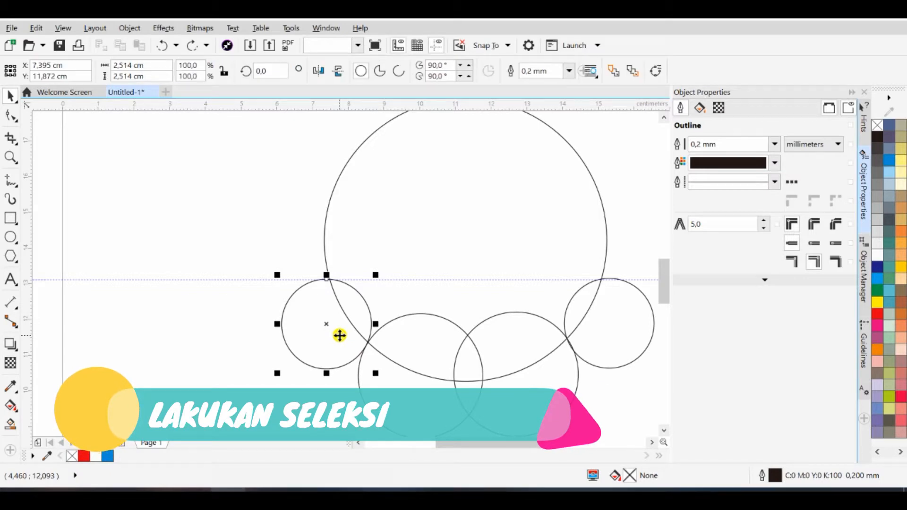
- Weld the left small circle and the left medium circle to the large circle
{"action": "left_click", "coordinate": [444, 220], "text": "shift"}
{"action": "left_click", "coordinate": [384, 70]}
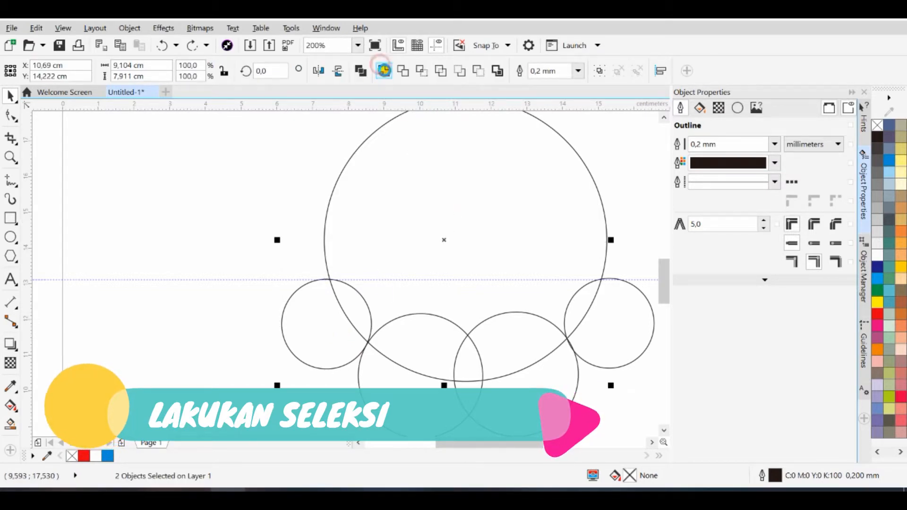
{"action": "left_click", "coordinate": [410, 401]}
{"action": "left_click", "coordinate": [460, 242], "text": "shift"}
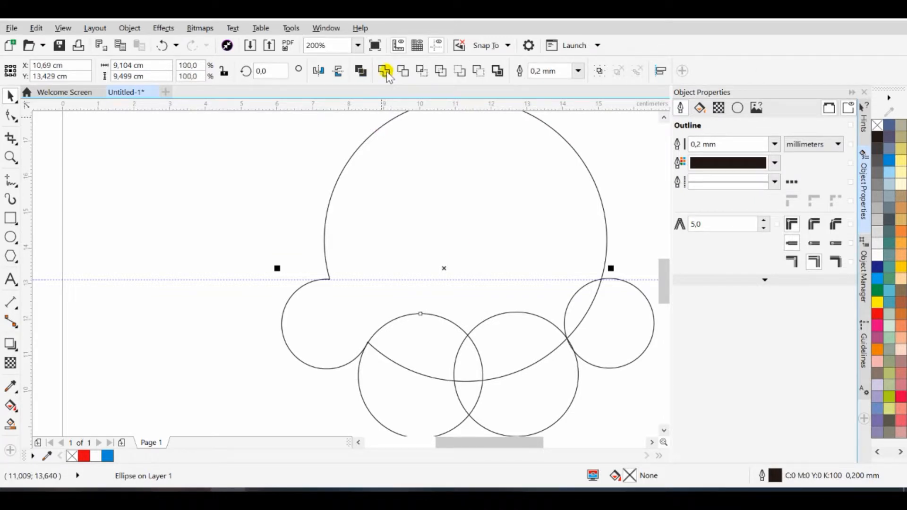
{"action": "left_click", "coordinate": [385, 71]}
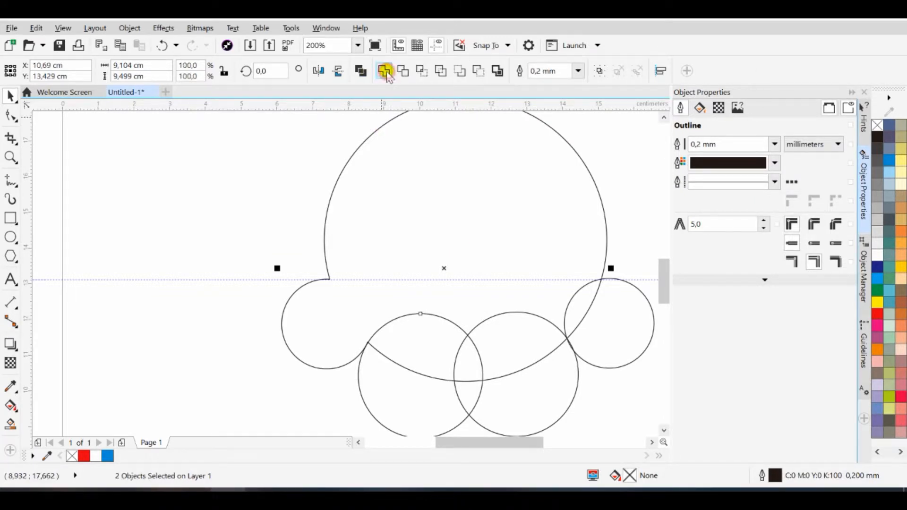
- Weld the right medium circle and the right small circle to the combined ice cream shape
{"action": "left_click", "coordinate": [548, 399]}
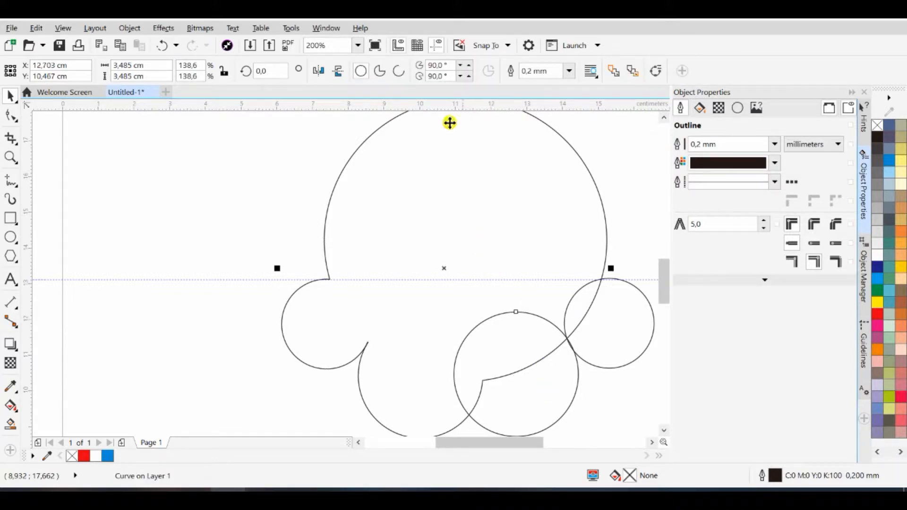
{"action": "left_click", "coordinate": [383, 72]}
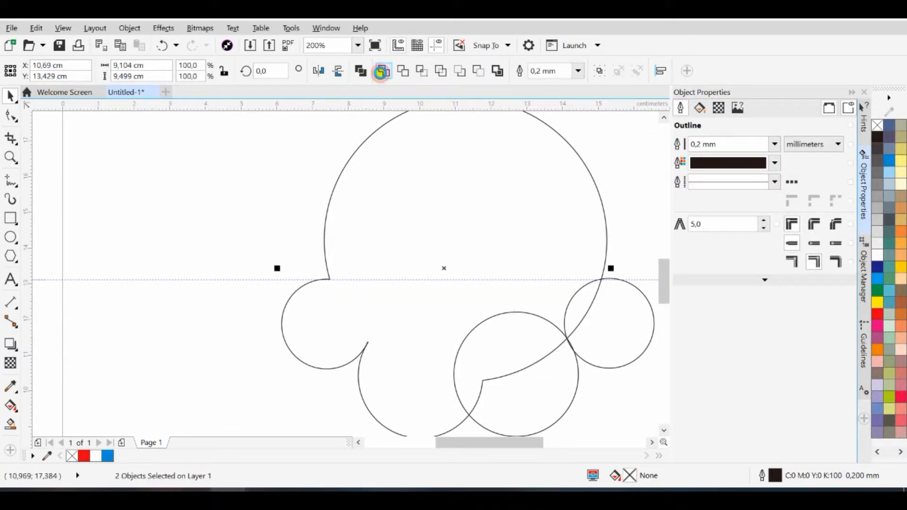
{"action": "left_click", "coordinate": [629, 333]}
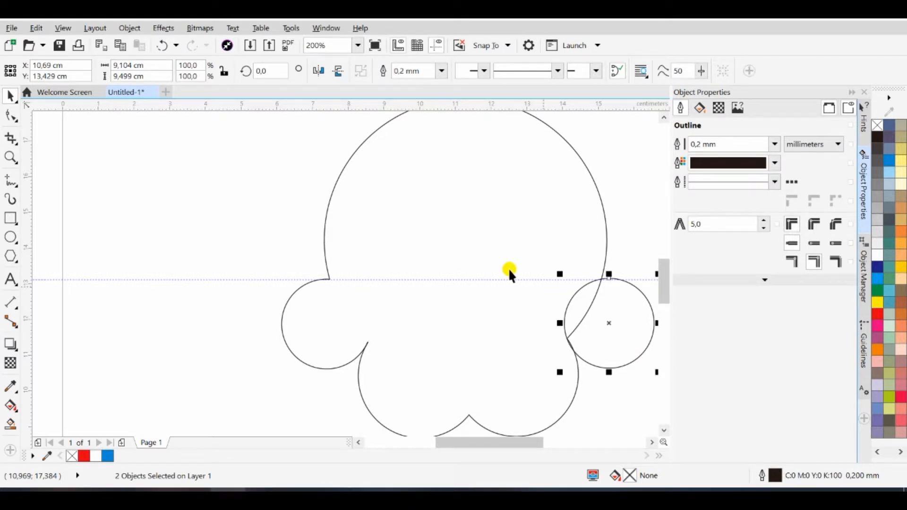
{"action": "left_click", "coordinate": [505, 265]}
{"action": "left_click", "coordinate": [384, 70]}
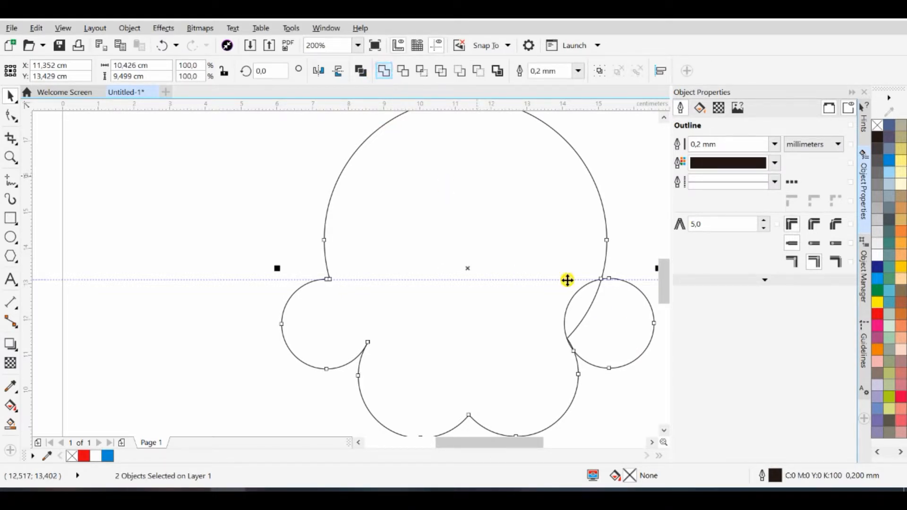
- Draw a rectangle about 6.59 by 5.98 cm below the ice cream shape, overlapping its lower lobes
{"action": "scroll", "coordinate": [564, 374], "scroll_direction": "down", "scroll_amount": 2}
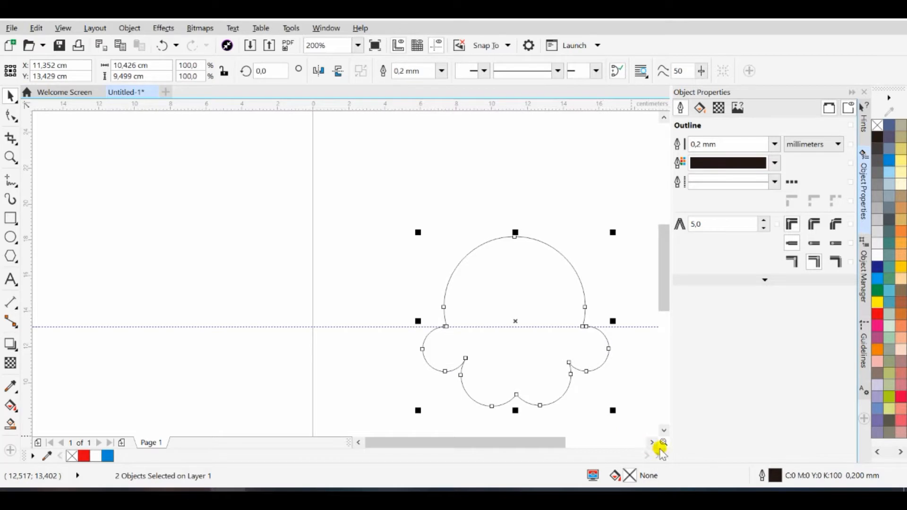
{"action": "left_click", "coordinate": [652, 443]}
{"action": "left_click_drag", "start_coordinate": [663, 305], "coordinate": [663, 336]}
{"action": "left_click", "coordinate": [518, 354]}
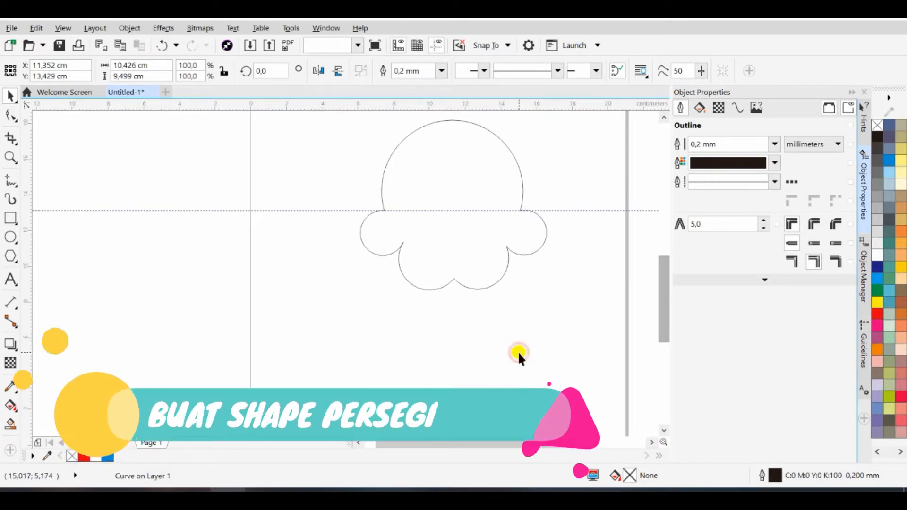
{"action": "left_click", "coordinate": [8, 219]}
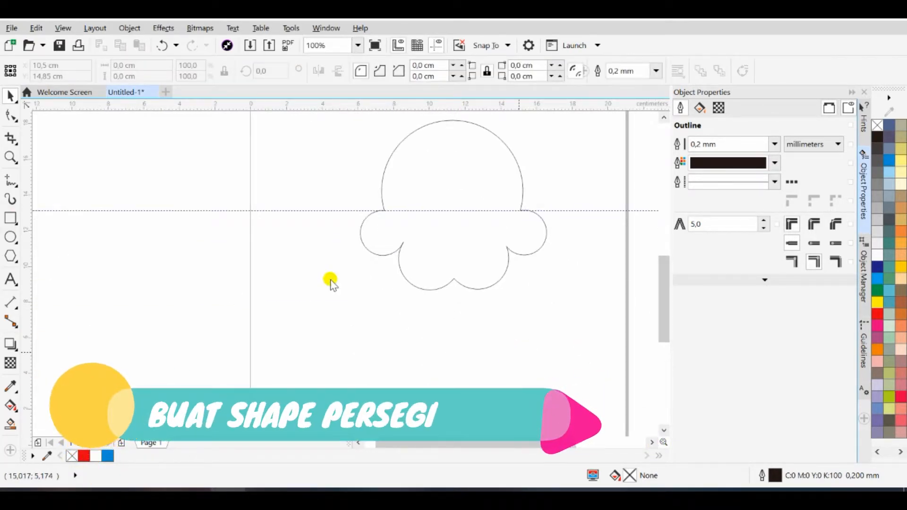
{"action": "left_click_drag", "start_coordinate": [391, 268], "coordinate": [508, 374]}
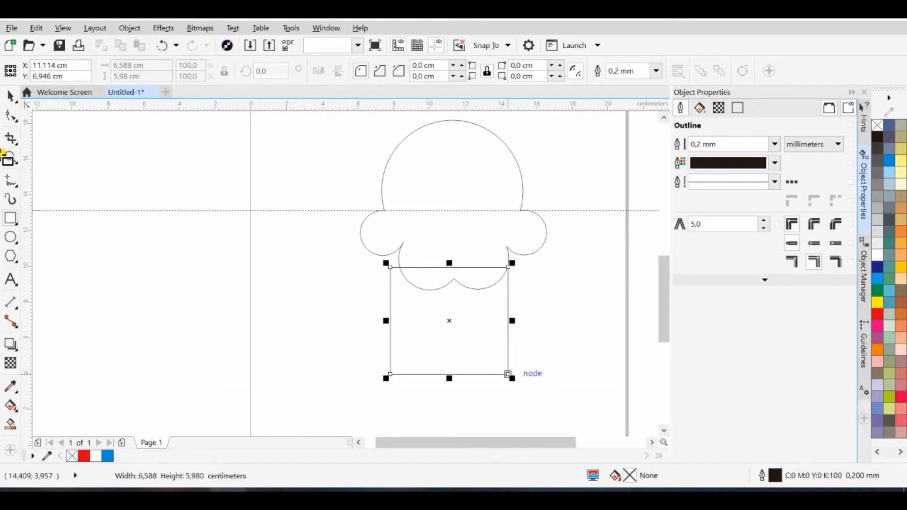
{"action": "left_click", "coordinate": [10, 96]}
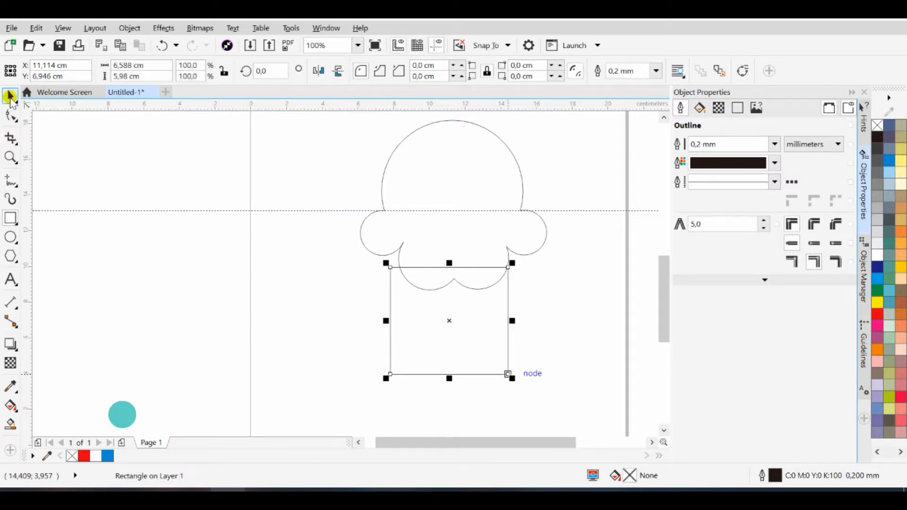
- Round all the rectangle's corners to a radius of about 0.7 cm and convert it to curves
{"action": "right_click", "coordinate": [442, 301]}
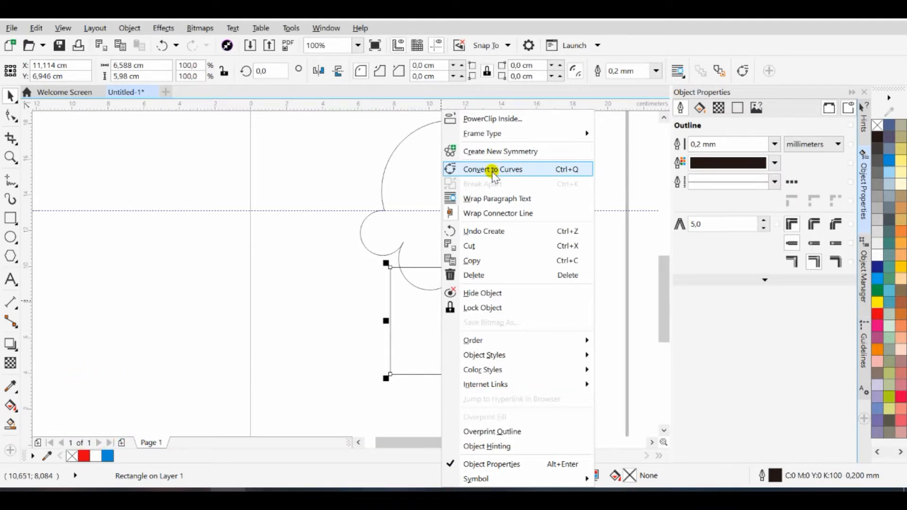
{"action": "left_click", "coordinate": [11, 115]}
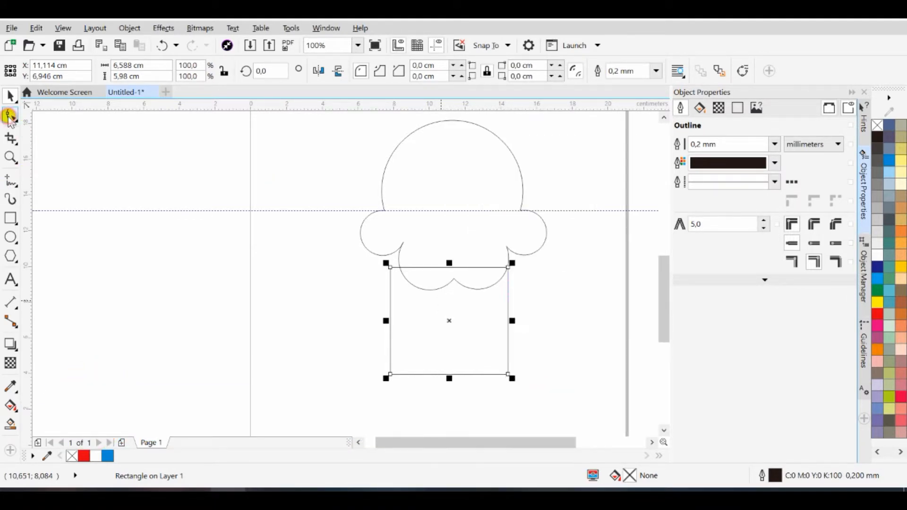
{"action": "left_click_drag", "start_coordinate": [390, 269], "coordinate": [399, 274]}
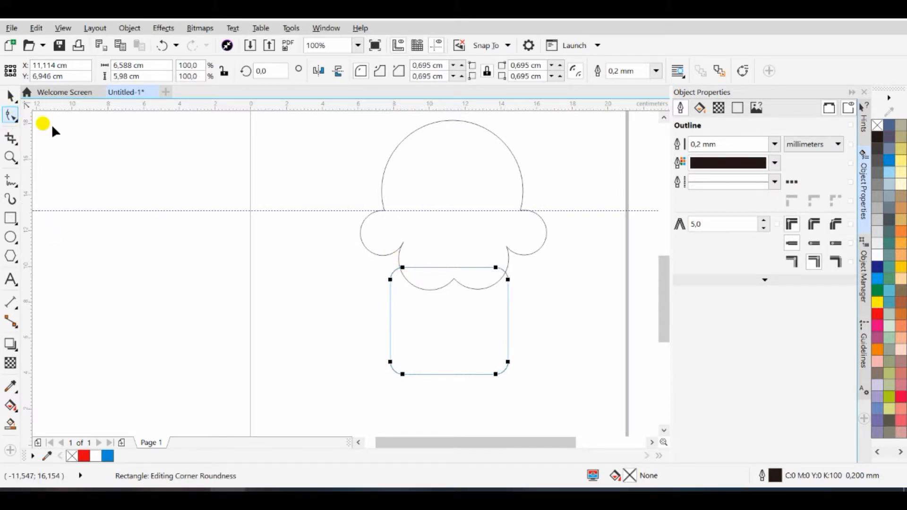
{"action": "left_click", "coordinate": [10, 96]}
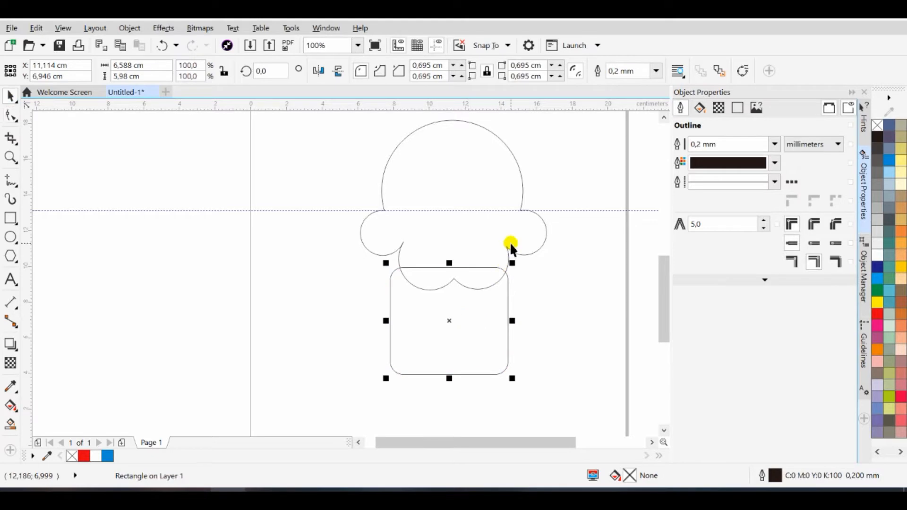
{"action": "right_click", "coordinate": [469, 320]}
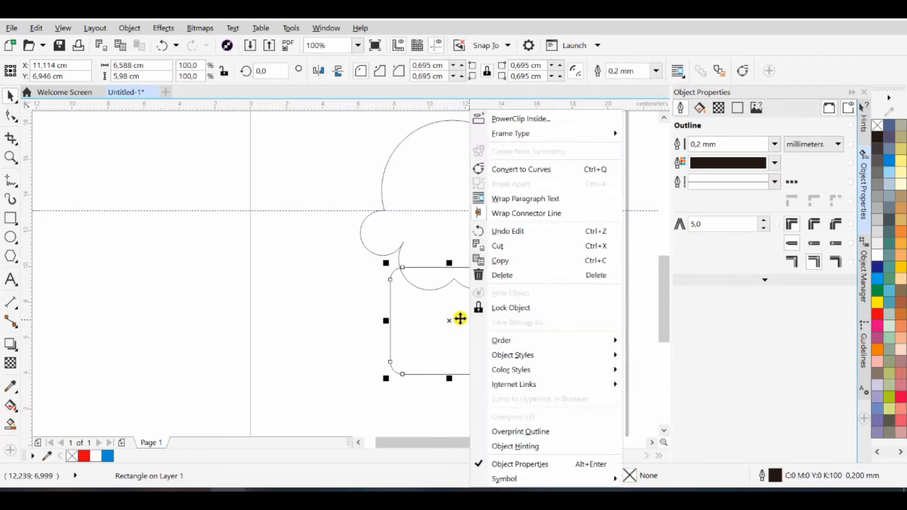
{"action": "left_click", "coordinate": [477, 169]}
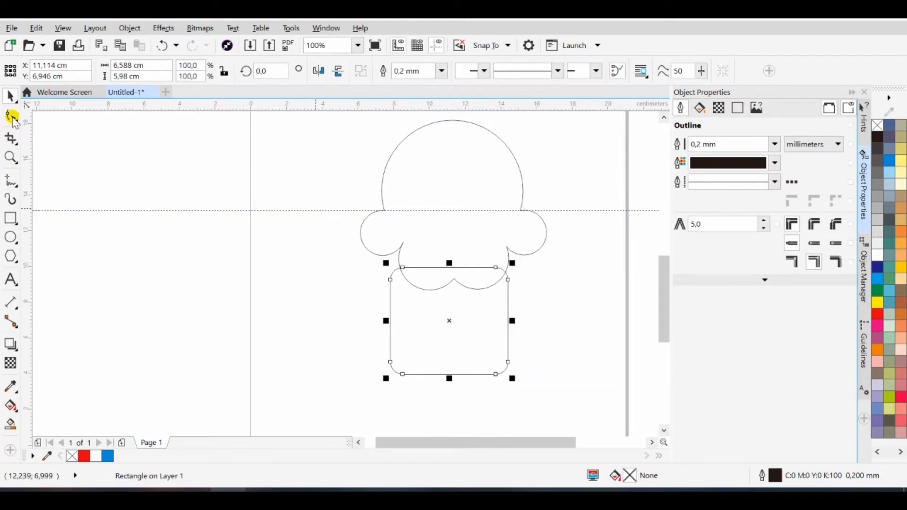
- Reshape the rounded rectangle into a tapered cup by moving its bottom nodes inward and its lower side nodes up to the upper ones
{"action": "left_click", "coordinate": [14, 120]}
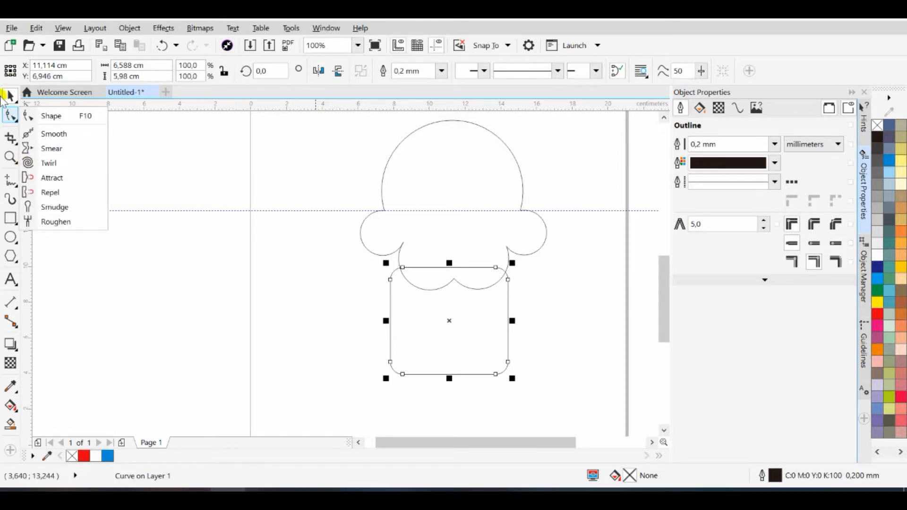
{"action": "left_click", "coordinate": [51, 116]}
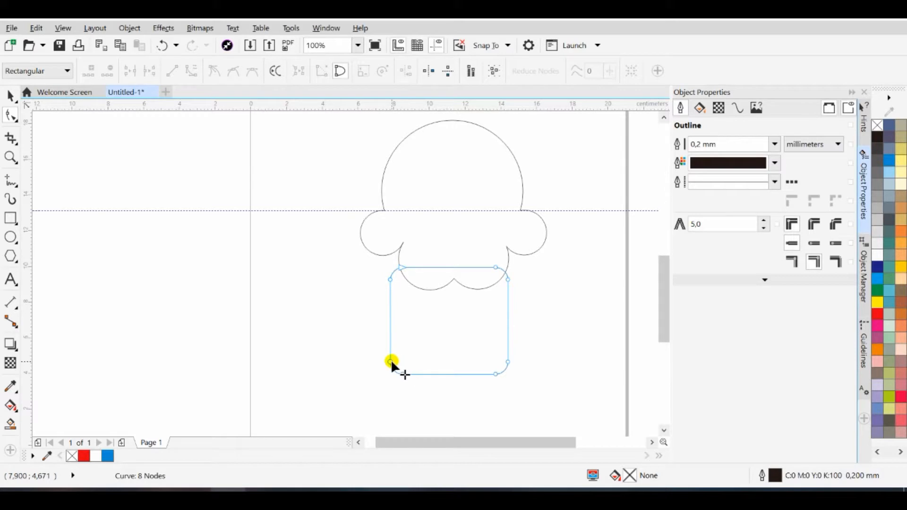
{"action": "left_click_drag", "start_coordinate": [400, 373], "coordinate": [427, 374]}
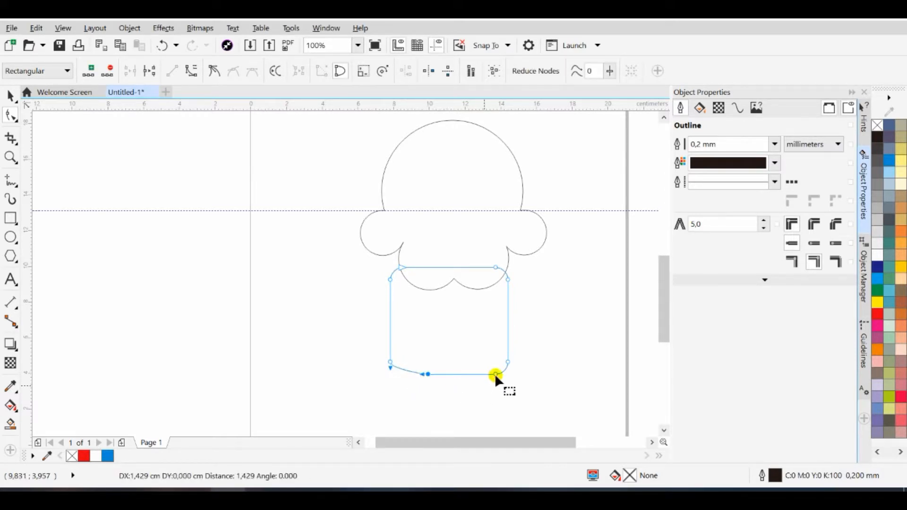
{"action": "left_click_drag", "start_coordinate": [495, 373], "coordinate": [424, 373]}
{"action": "left_click_drag", "start_coordinate": [507, 361], "coordinate": [508, 342]}
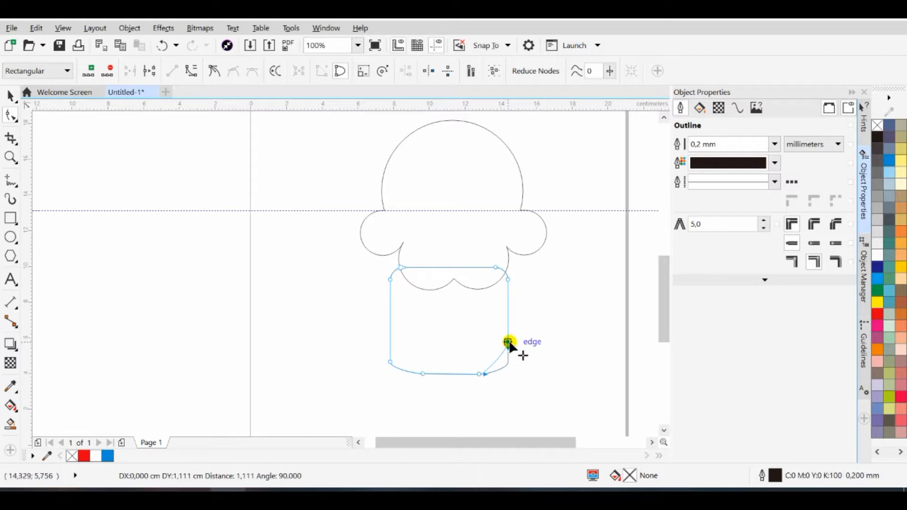
{"action": "left_click_drag", "start_coordinate": [509, 343], "coordinate": [508, 279]}
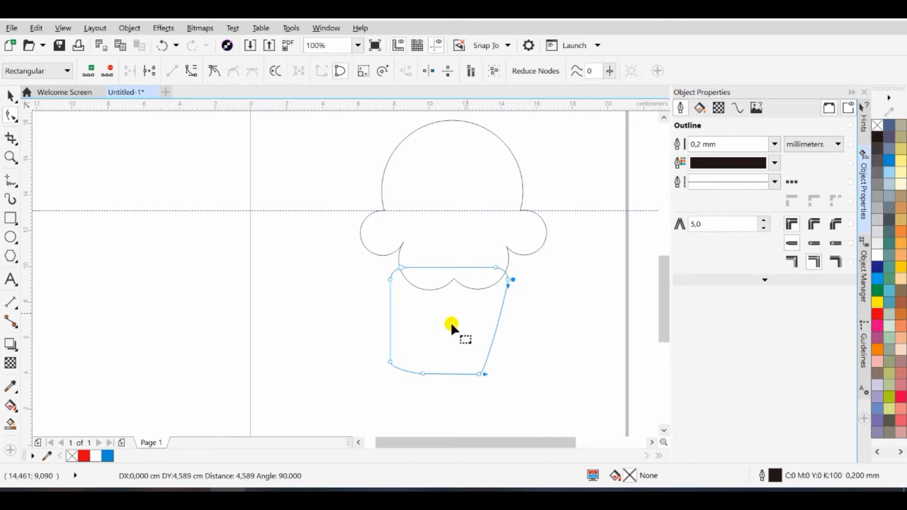
{"action": "left_click_drag", "start_coordinate": [392, 361], "coordinate": [391, 280]}
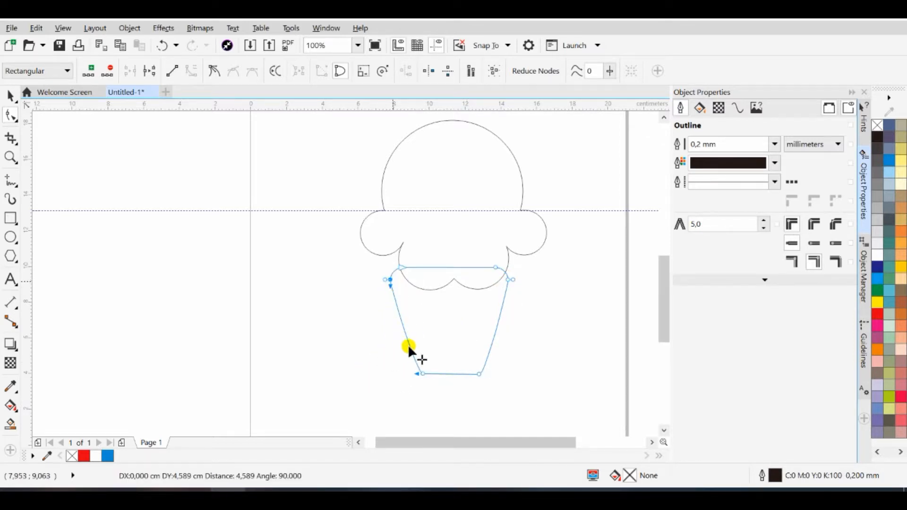
- Move the cup up under the ice cream shape and enlarge it to about 8.13 by 7.38 cm
{"action": "left_click", "coordinate": [10, 96]}
{"action": "left_click_drag", "start_coordinate": [446, 318], "coordinate": [438, 297]}
{"action": "left_click_drag", "start_coordinate": [500, 357], "coordinate": [531, 380]}
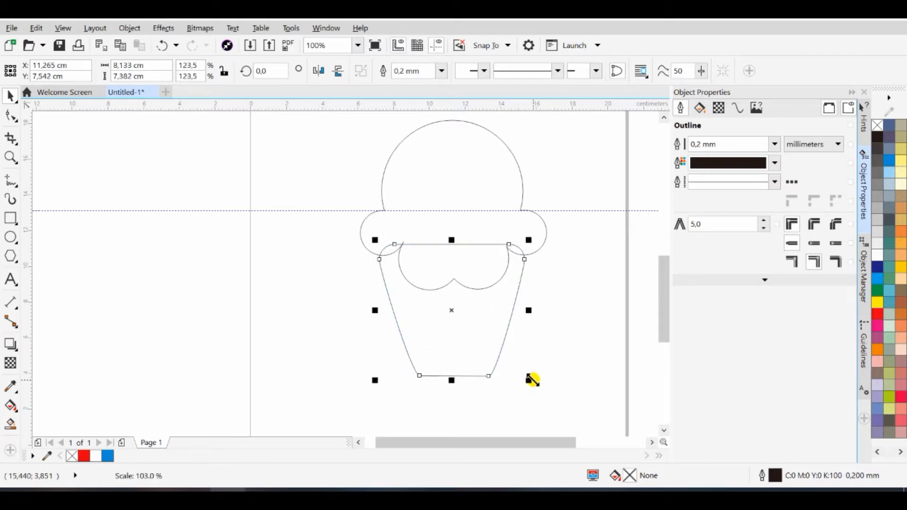
- Fill the cup with black and remove its outline, and fill the ice cream shape above it with white
{"action": "left_click", "coordinate": [877, 137]}
{"action": "right_click", "coordinate": [877, 125]}
{"action": "left_click", "coordinate": [488, 175]}
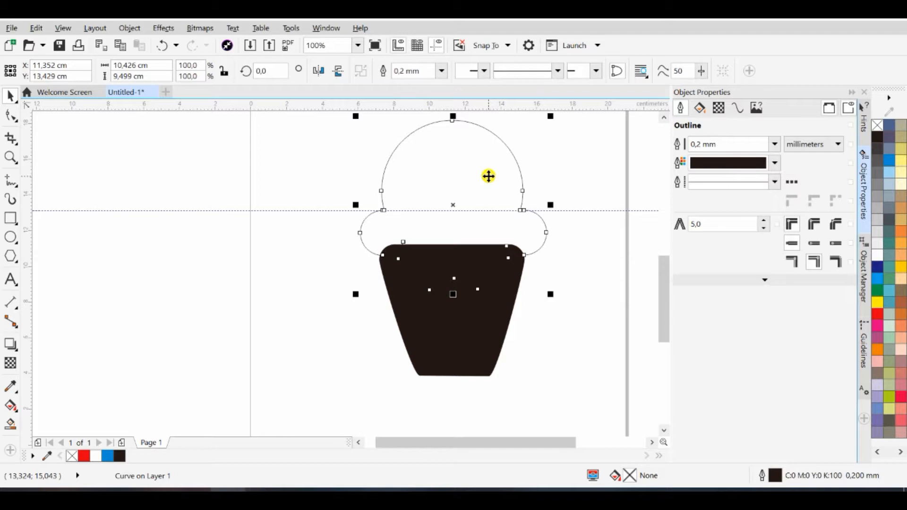
{"action": "left_click", "coordinate": [877, 255]}
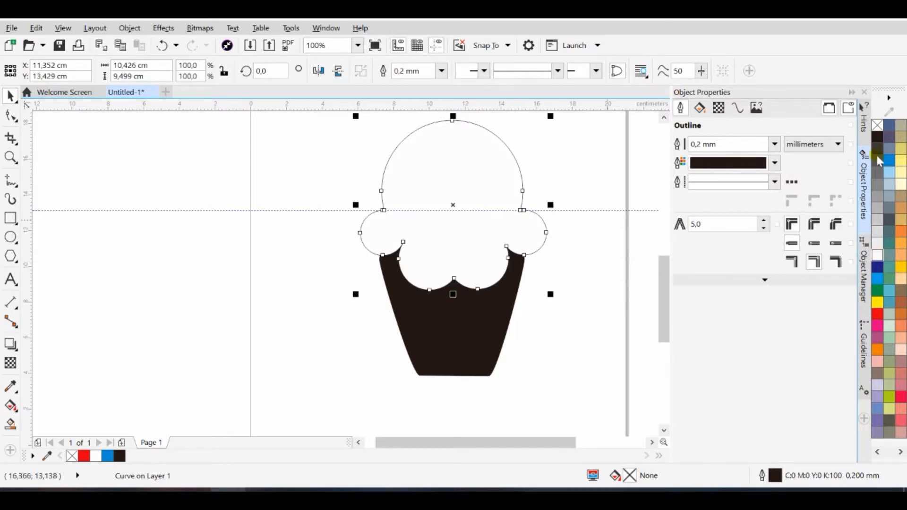
- Give the ice cream shape a 2.5 mm outline with rounded corners, positioned outside the shape
{"action": "left_click", "coordinate": [775, 144]}
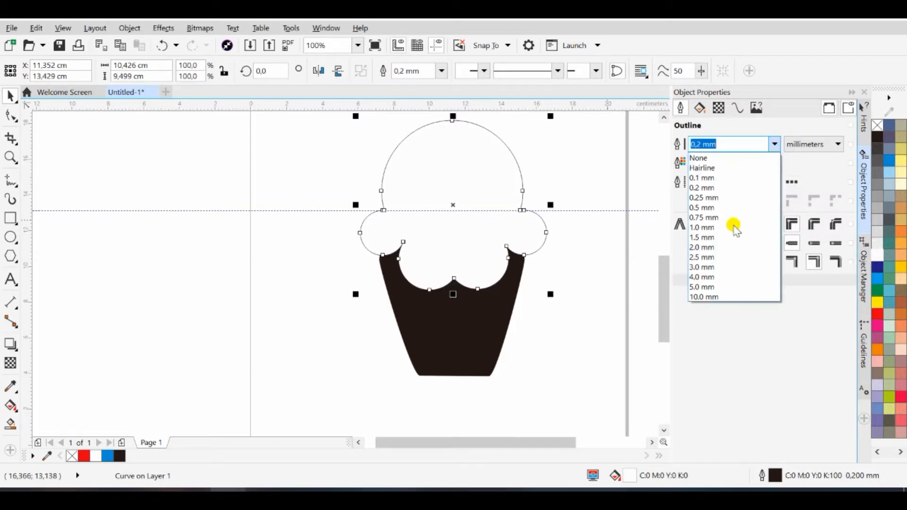
{"action": "left_click", "coordinate": [729, 259]}
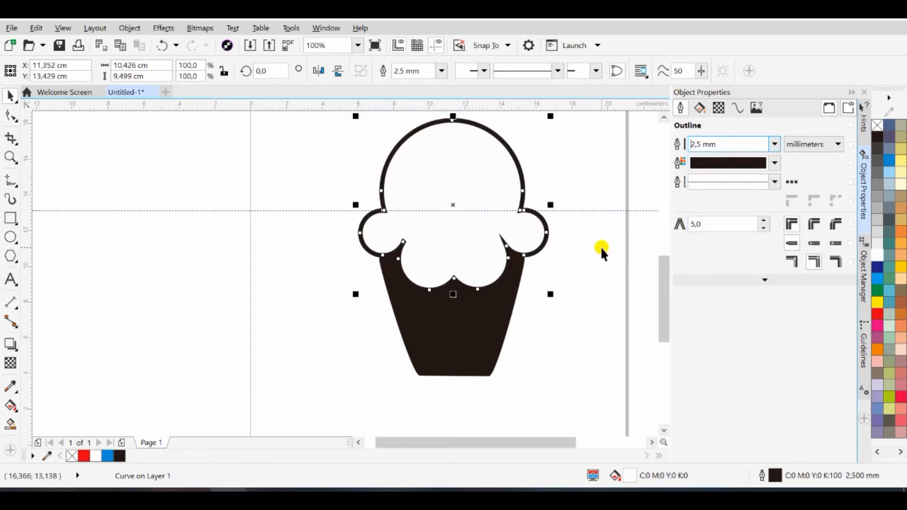
{"action": "left_click", "coordinate": [792, 181]}
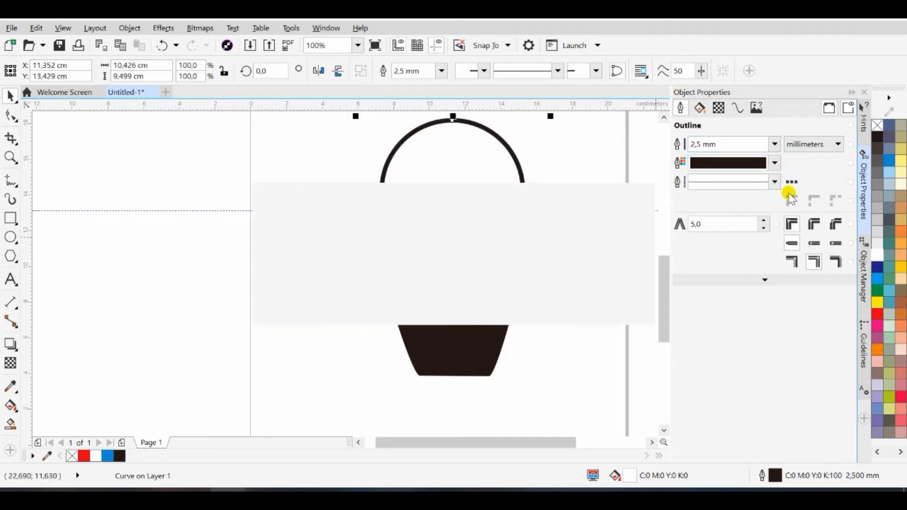
{"action": "left_click", "coordinate": [647, 173]}
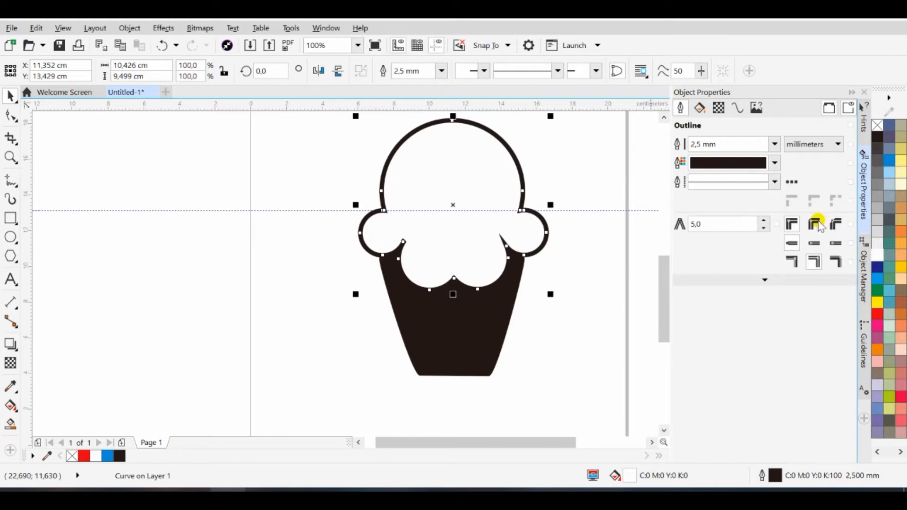
{"action": "left_click", "coordinate": [791, 262]}
{"action": "left_click", "coordinate": [638, 242]}
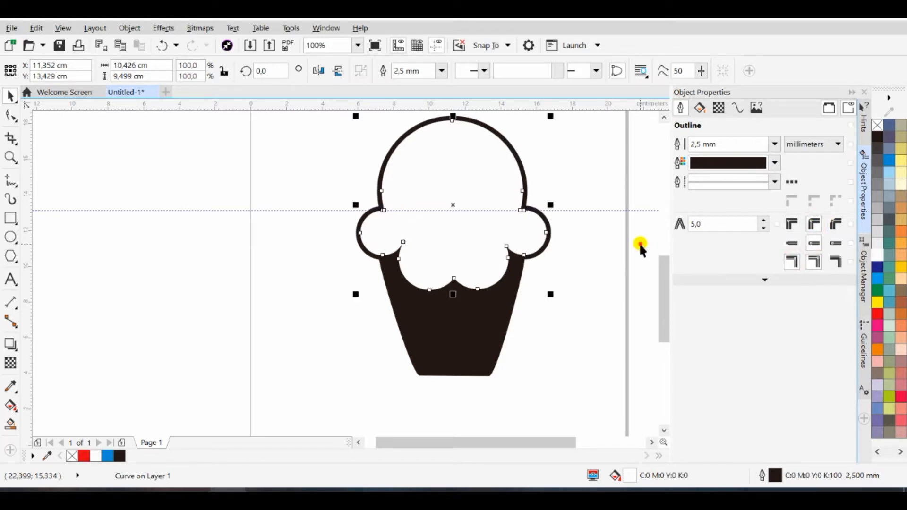
- Delete the horizontal guideline that crosses the ice cream
{"action": "left_click", "coordinate": [587, 211]}
{"action": "key", "text": "Delete"}
{"action": "scroll", "coordinate": [650, 438], "scroll_direction": "right", "scroll_amount": 1}
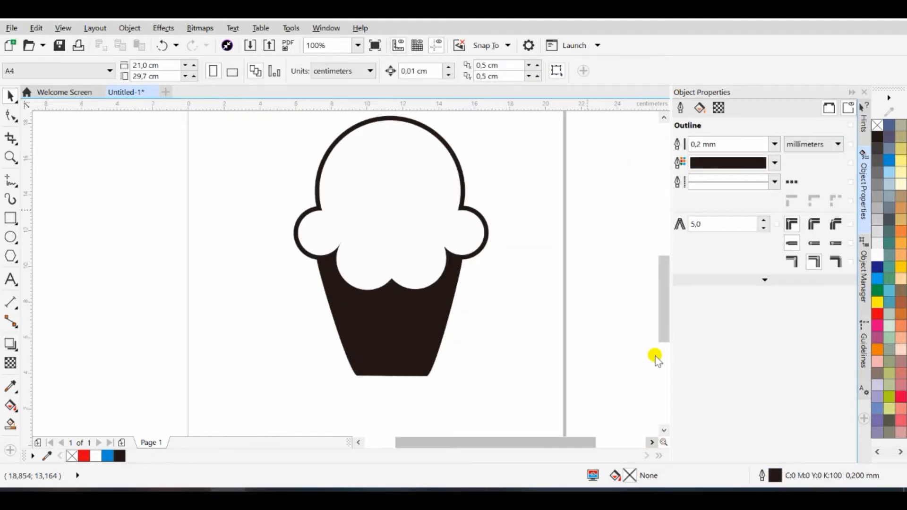
- Group the ice cream shape and cup, scale the group to about 8.03 by 11.04 cm, and centre it on the page
{"action": "scroll", "coordinate": [571, 350], "scroll_direction": "down", "scroll_amount": 1}
{"action": "left_click_drag", "start_coordinate": [378, 217], "coordinate": [566, 392]}
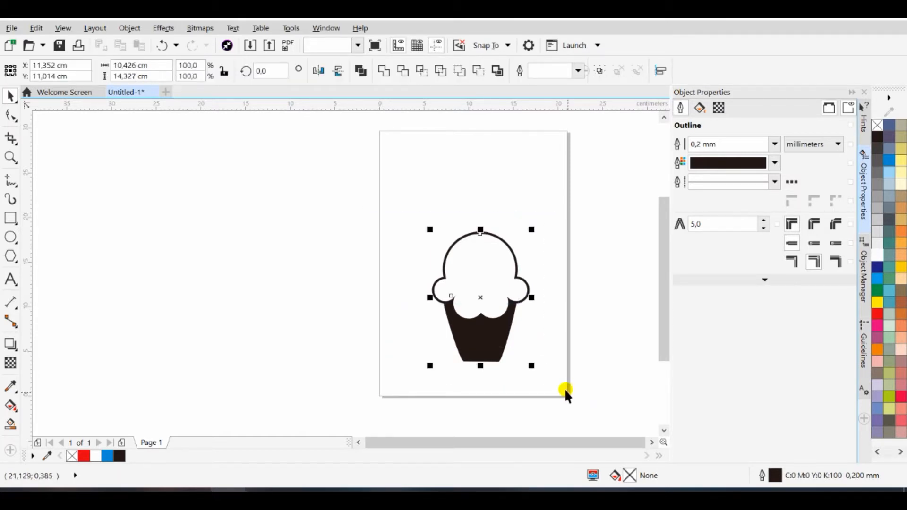
{"action": "key", "text": "p"}
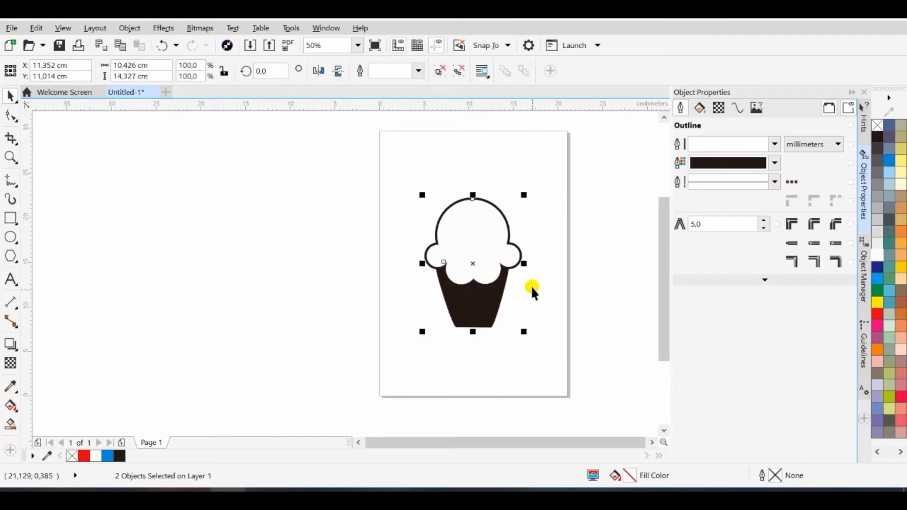
{"action": "left_click_drag", "start_coordinate": [523, 195], "coordinate": [503, 224]}
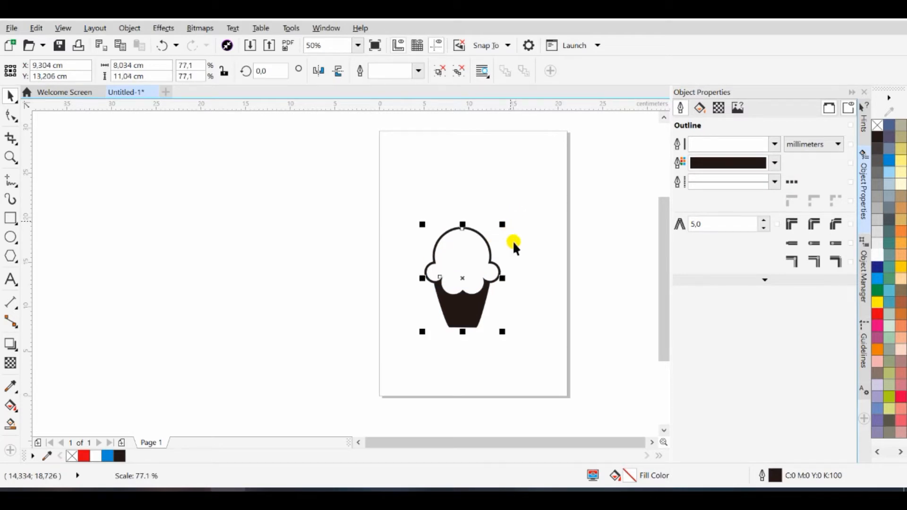
{"action": "left_click", "coordinate": [651, 442]}
{"action": "key", "text": "p"}
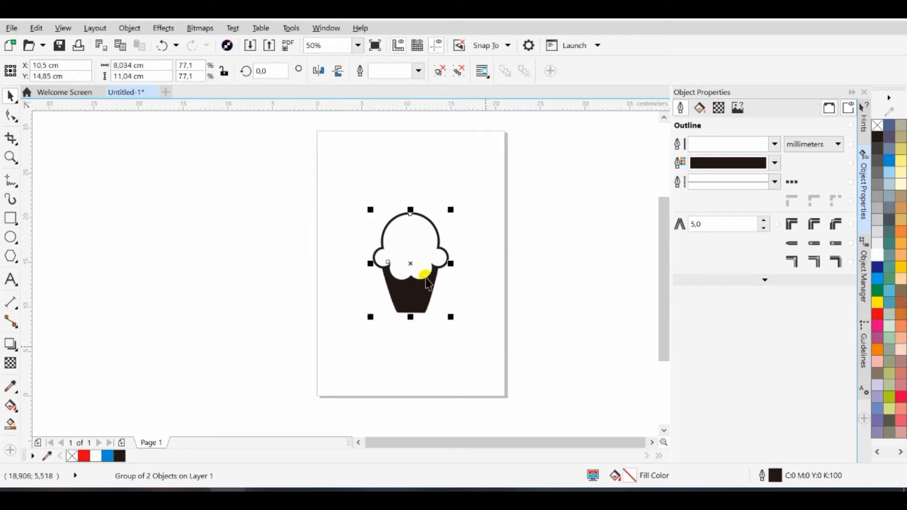
{"action": "scroll", "coordinate": [426, 277], "scroll_direction": "up", "scroll_amount": 1}
{"action": "left_click", "coordinate": [506, 309]}
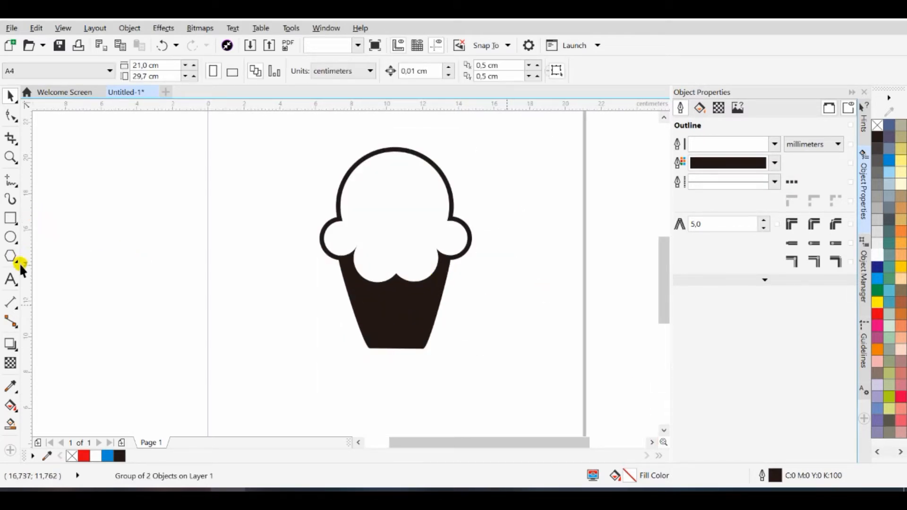
- Draw a circle about 0.42 cm wide on the scoop's lower left lobe, filled with black and without an outline
{"action": "left_click", "coordinate": [11, 237]}
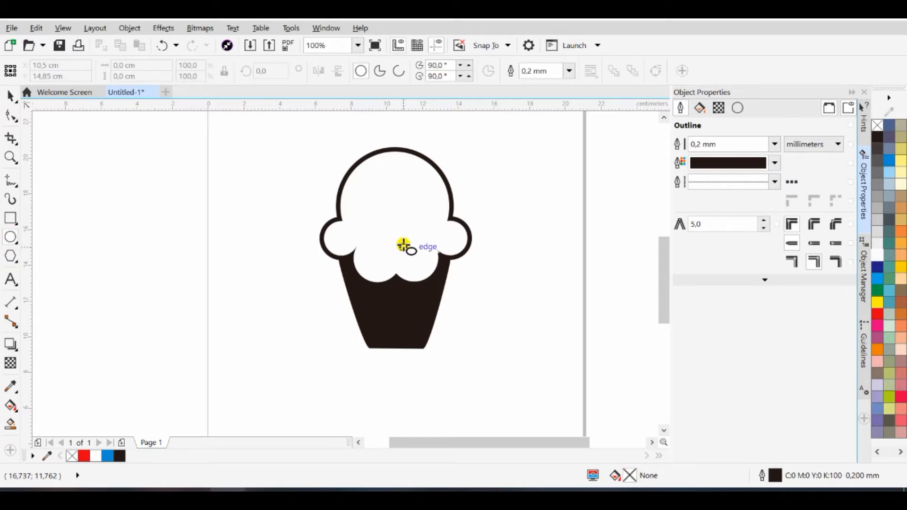
{"action": "scroll", "coordinate": [403, 245], "scroll_direction": "up", "scroll_amount": 1}
{"action": "left_click_drag", "start_coordinate": [332, 251], "coordinate": [360, 271]}
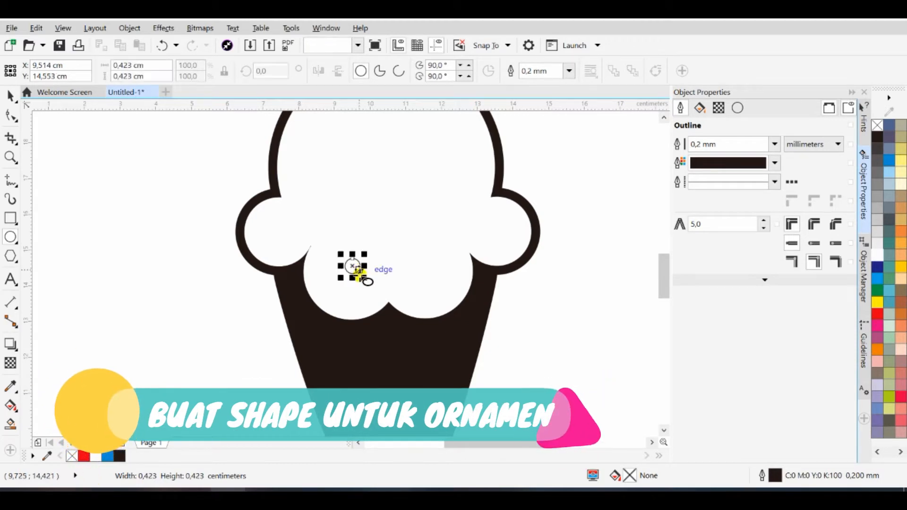
{"action": "key", "text": "space"}
{"action": "right_click", "coordinate": [877, 127]}
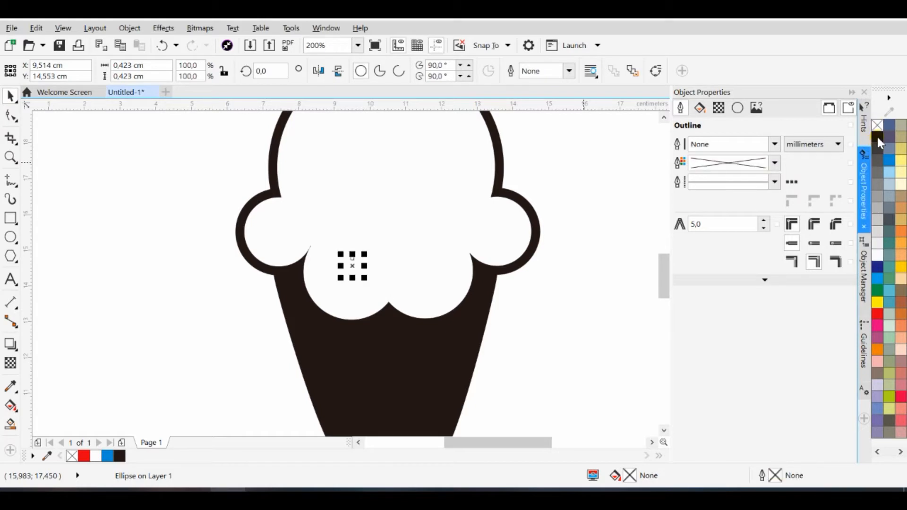
- Scatter seven copies of the black dot across the ice cream scoop as sprinkles
{"action": "key", "text": "ctrl+d"}
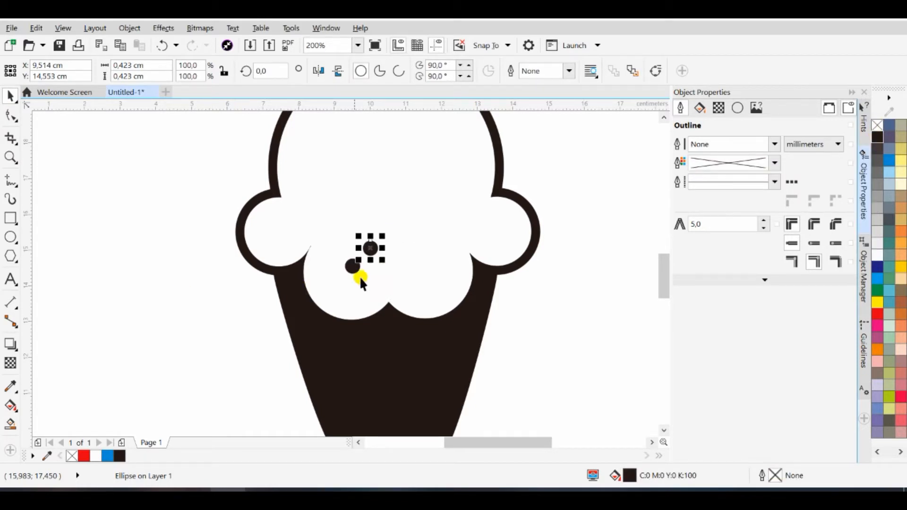
{"action": "left_click_drag", "start_coordinate": [373, 249], "coordinate": [496, 263]}
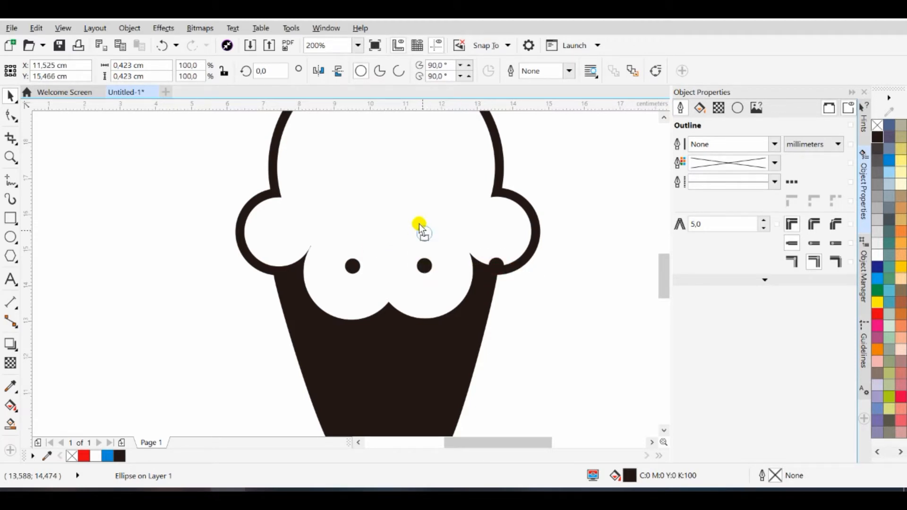
{"action": "left_click_drag", "start_coordinate": [310, 196], "coordinate": [449, 204]}
{"action": "key", "text": "ctrl+d"}
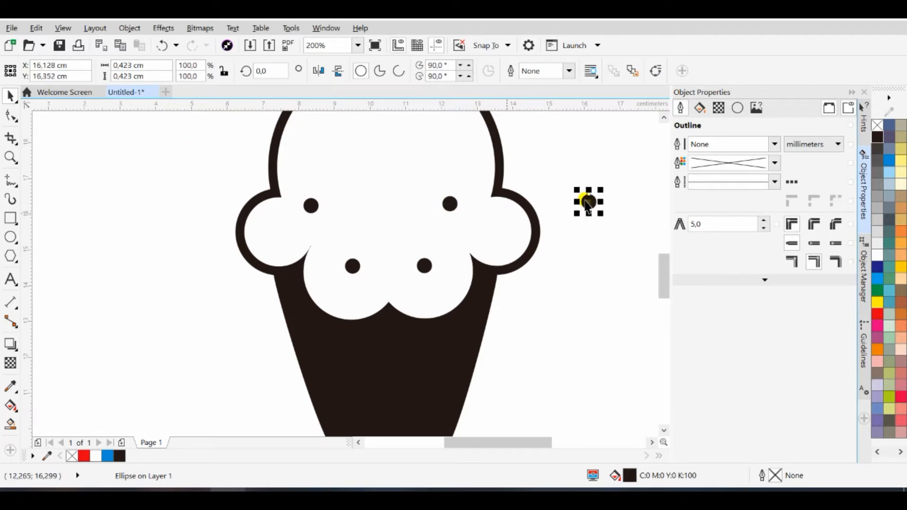
{"action": "left_click_drag", "start_coordinate": [590, 203], "coordinate": [416, 149]}
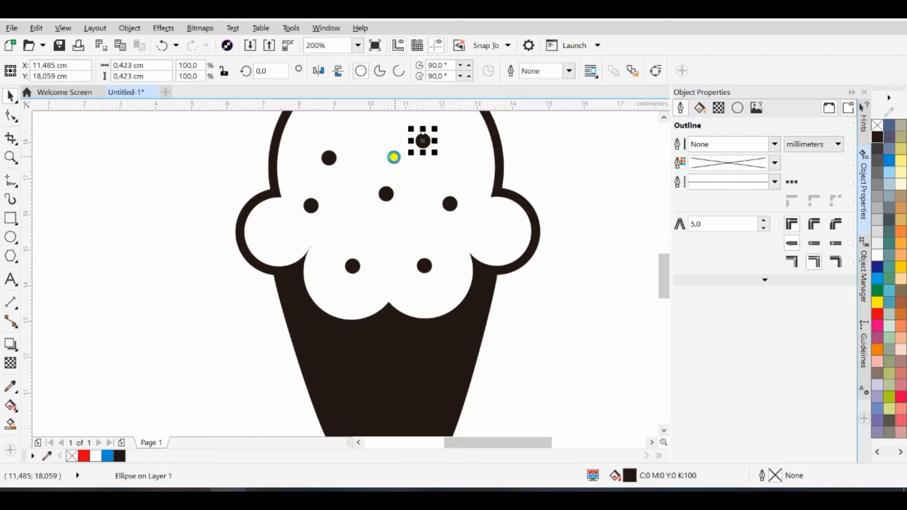
{"action": "key", "text": "ctrl+s"}
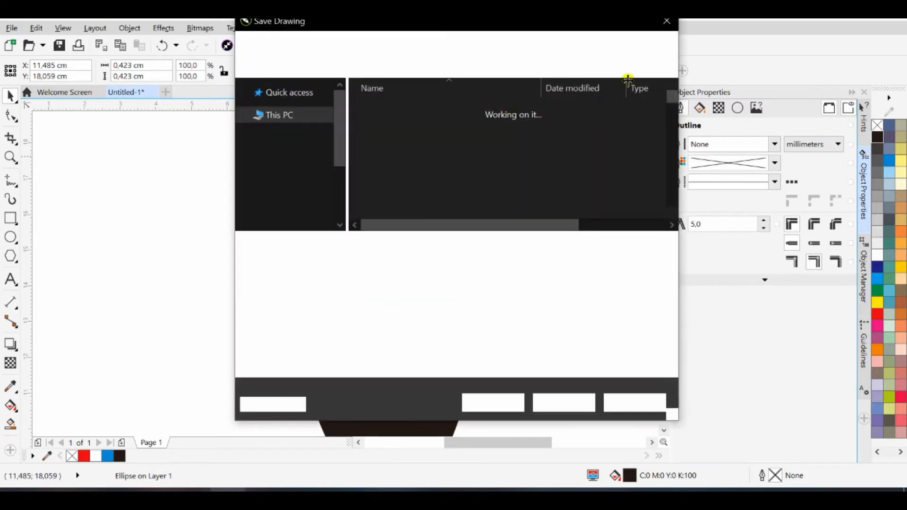
{"action": "left_click", "coordinate": [667, 22]}
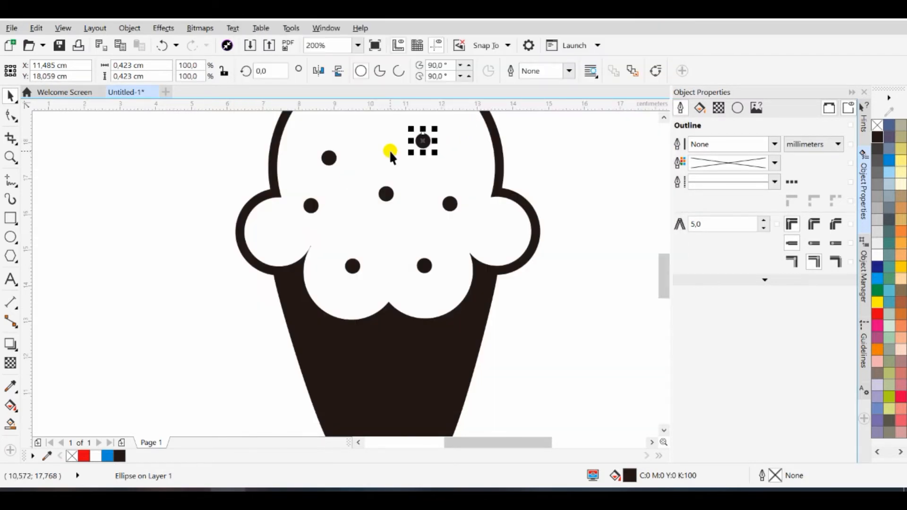
{"action": "key", "text": "ctrl+d"}
{"action": "left_click_drag", "start_coordinate": [517, 123], "coordinate": [365, 119]}
{"action": "scroll", "coordinate": [432, 164], "scroll_direction": "down", "scroll_amount": 2}
{"action": "left_click", "coordinate": [509, 168]}
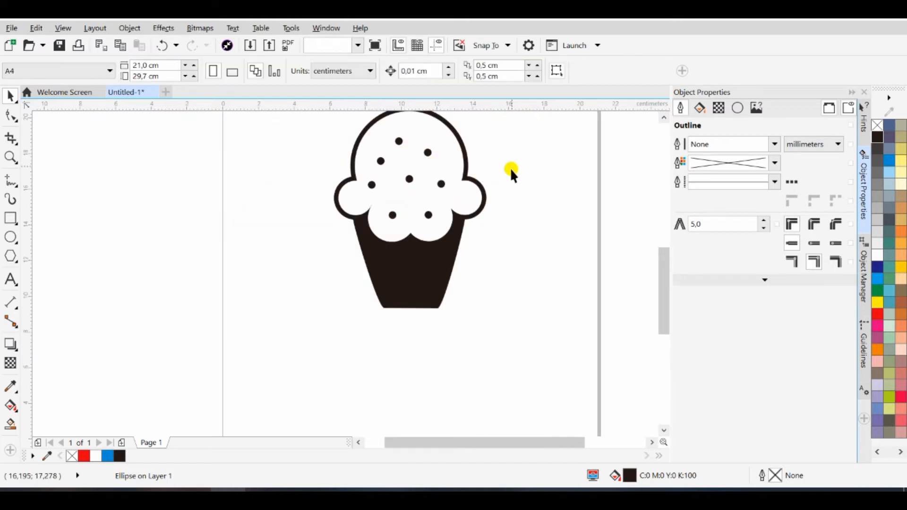
- Add two separate 24 pt Arial text lines below the cup, FLAPPY with BACKERY underneath
{"action": "left_click_drag", "start_coordinate": [662, 288], "coordinate": [663, 280]}
{"action": "left_click", "coordinate": [11, 280]}
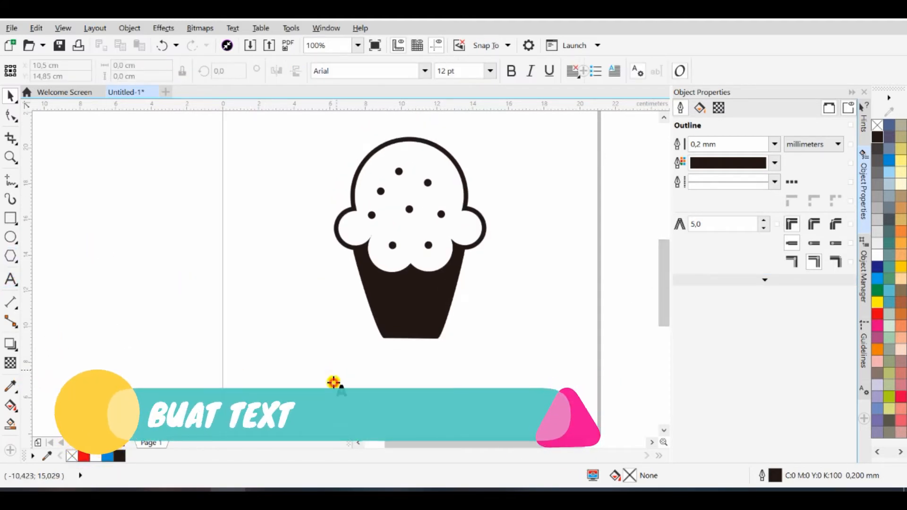
{"action": "left_click", "coordinate": [337, 380]}
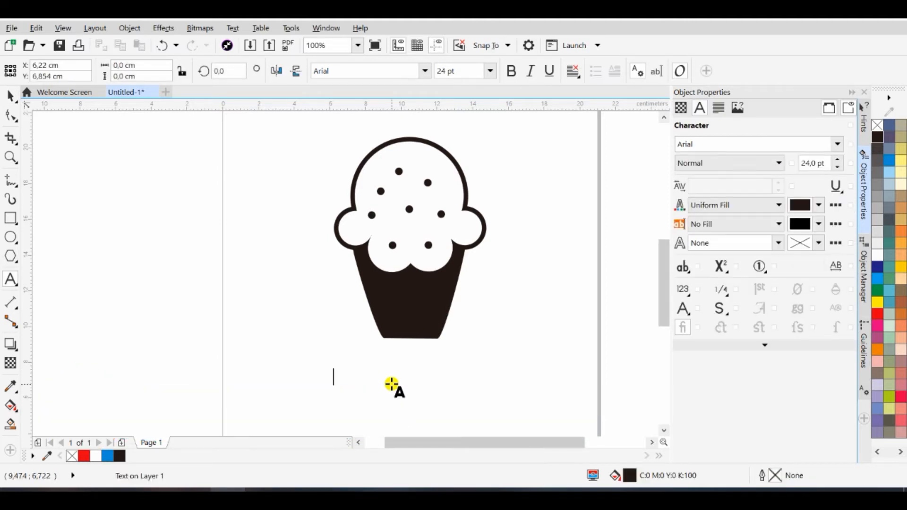
{"action": "type", "text": "FLAPPY"}
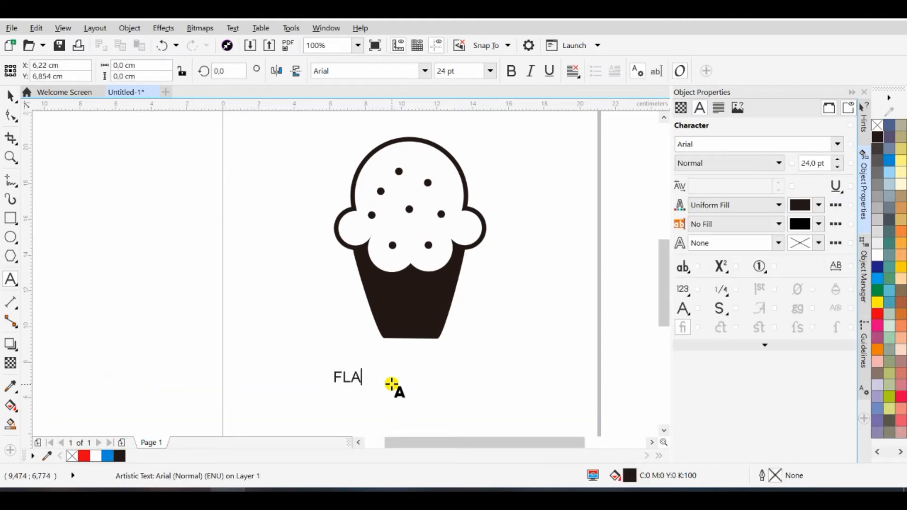
{"action": "left_click", "coordinate": [324, 414]}
{"action": "type", "text": "BACKERY"}
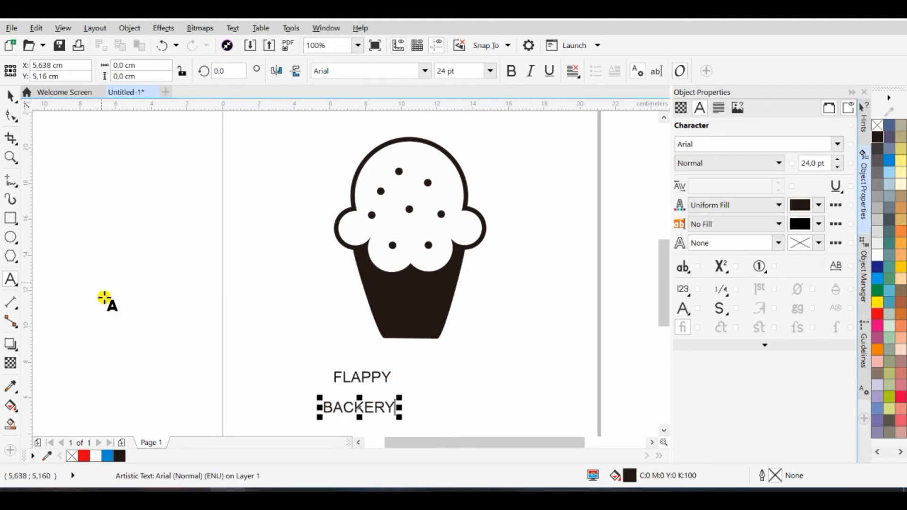
{"action": "left_click", "coordinate": [10, 96]}
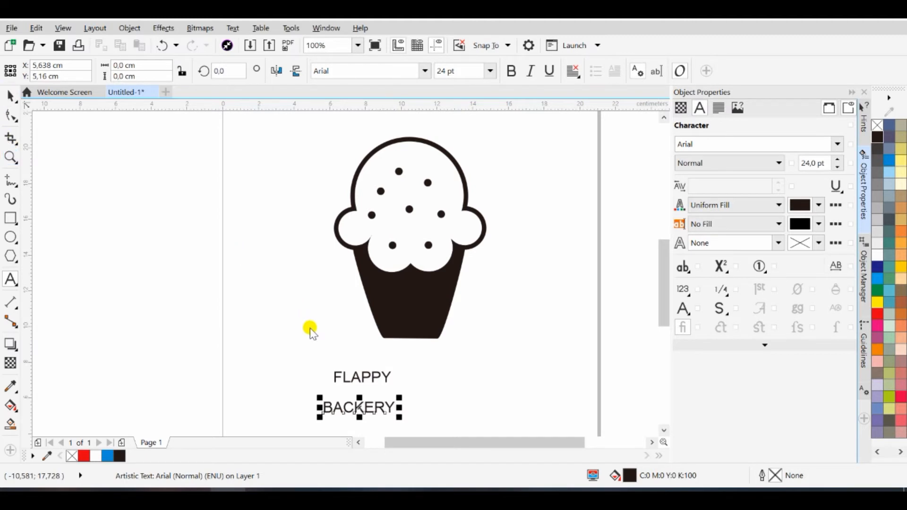
- Change the font of the FLAPPY text line to Coaster
{"action": "left_click", "coordinate": [360, 376]}
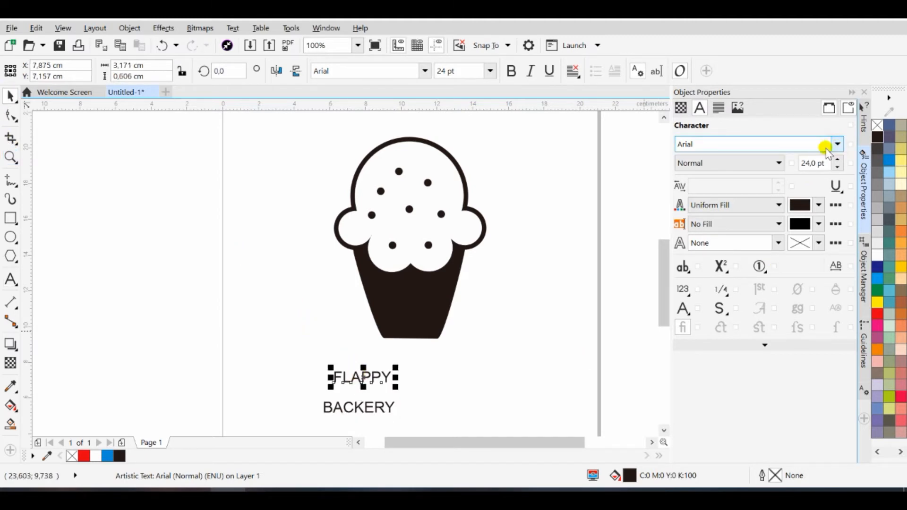
{"action": "left_click", "coordinate": [835, 145]}
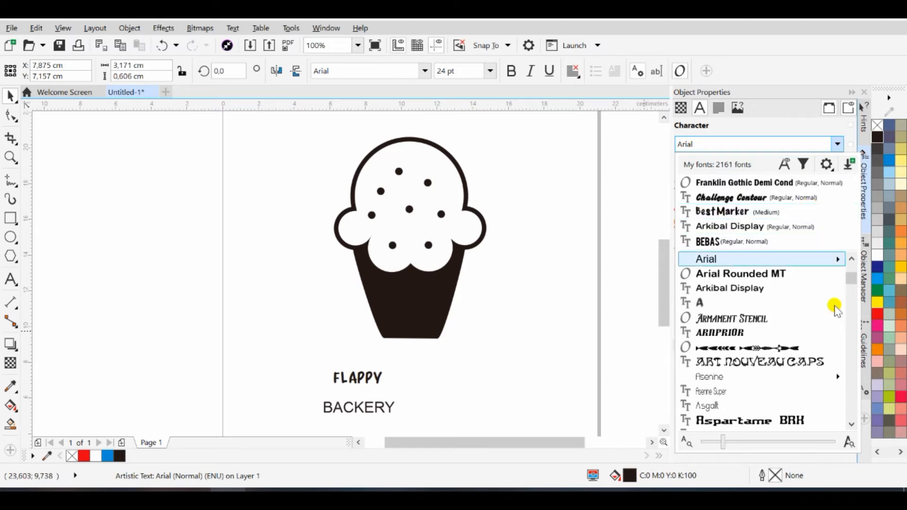
{"action": "left_click", "coordinate": [851, 424]}
{"action": "left_click_drag", "start_coordinate": [851, 424], "coordinate": [851, 425]}
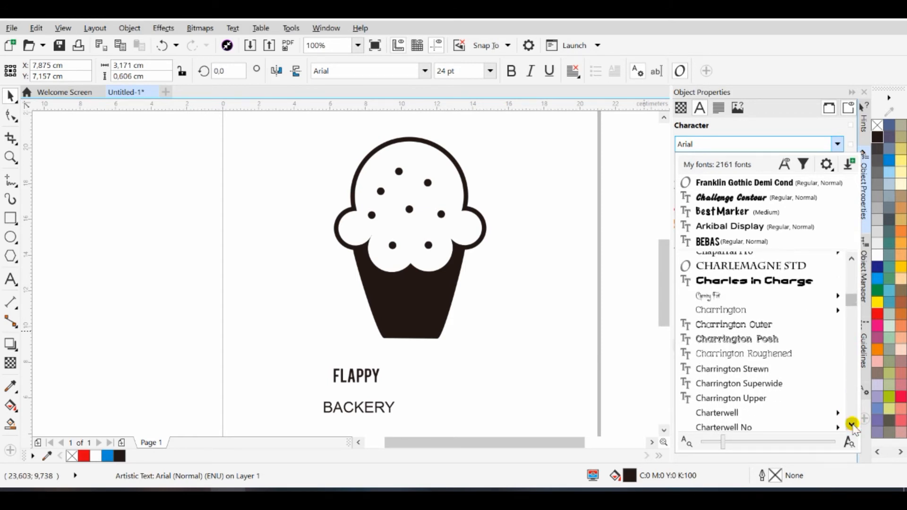
{"action": "left_click_drag", "start_coordinate": [851, 424], "coordinate": [851, 424]}
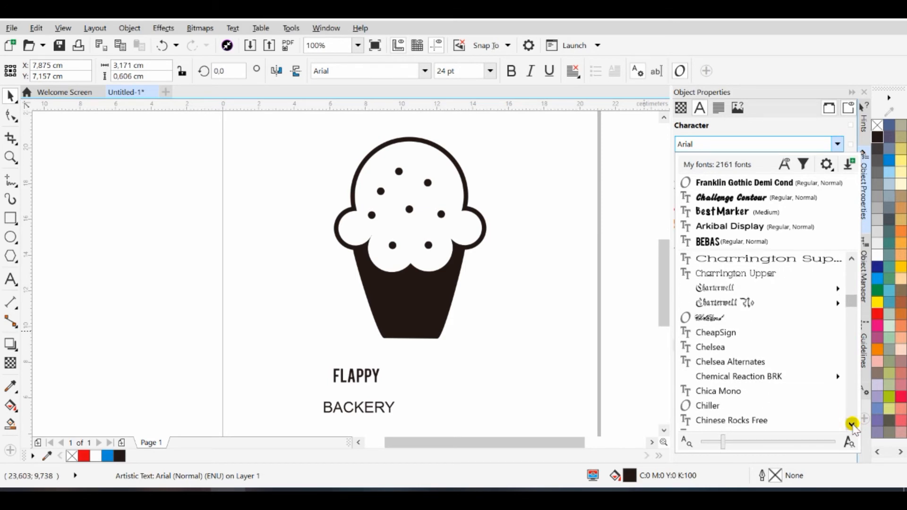
{"action": "left_click", "coordinate": [852, 425]}
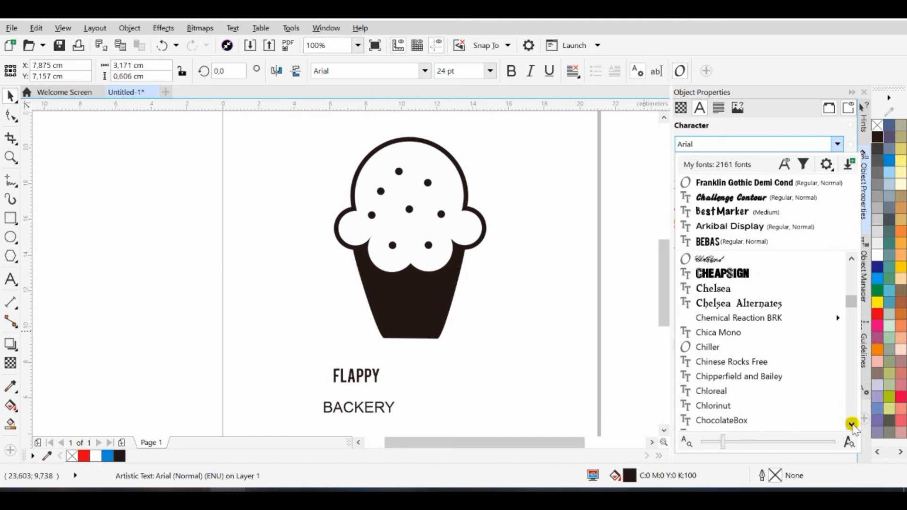
{"action": "left_click", "coordinate": [852, 424]}
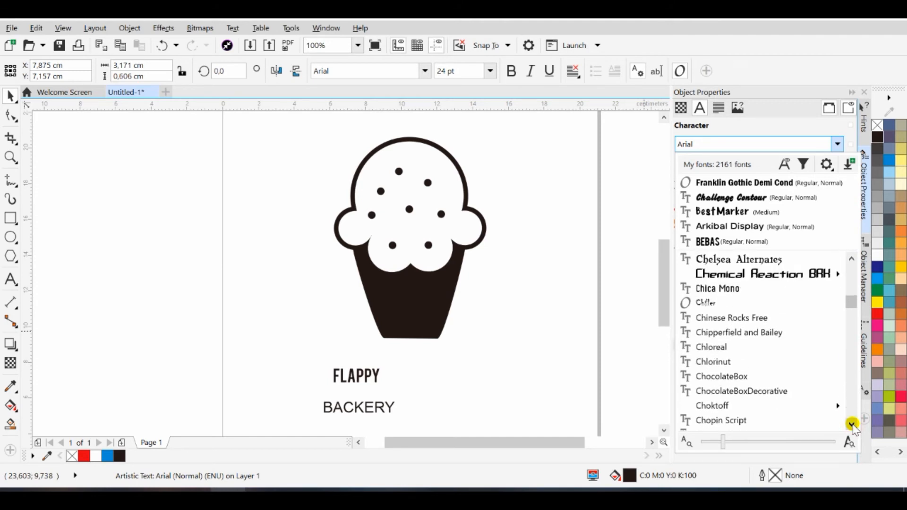
{"action": "left_click_drag", "start_coordinate": [851, 424], "coordinate": [852, 424]}
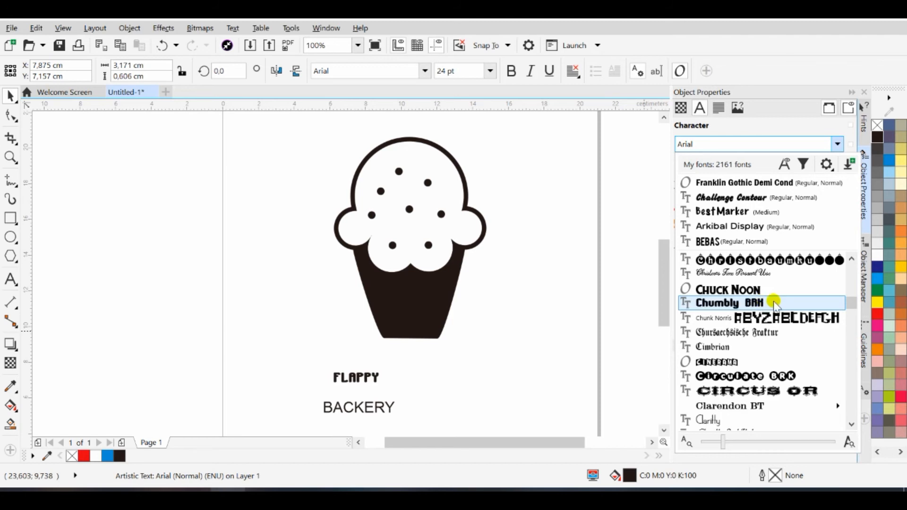
{"action": "left_click", "coordinate": [851, 424]}
{"action": "left_click_drag", "start_coordinate": [851, 423], "coordinate": [852, 423]}
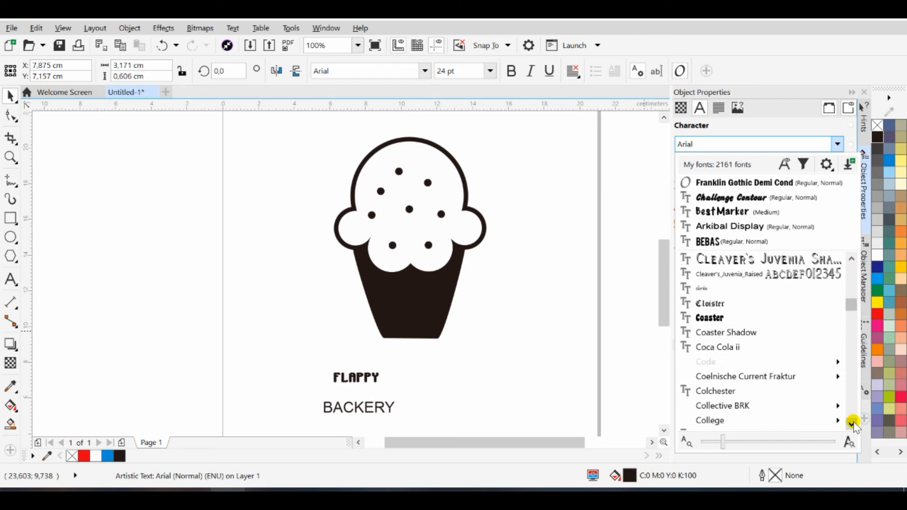
{"action": "left_click", "coordinate": [743, 317]}
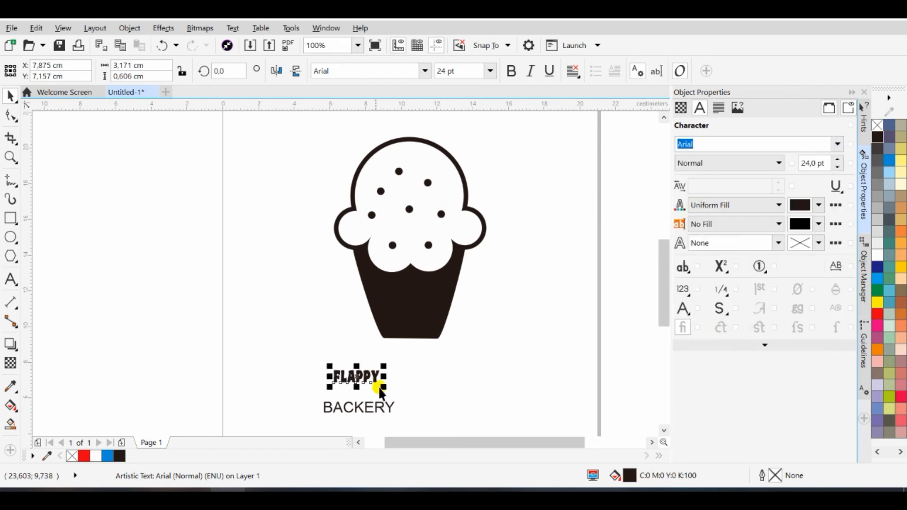
- Enlarge FLAPPY to about 6.7 by 1.78 cm, centre it below the cup, and move BACKERY directly underneath it
{"action": "left_click_drag", "start_coordinate": [386, 388], "coordinate": [459, 420]}
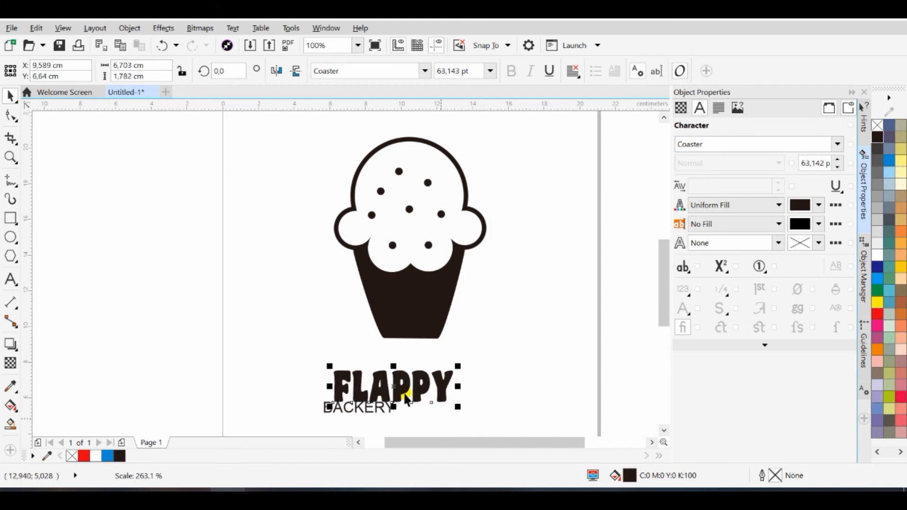
{"action": "left_click_drag", "start_coordinate": [394, 389], "coordinate": [414, 385]}
{"action": "left_click_drag", "start_coordinate": [379, 410], "coordinate": [410, 406]}
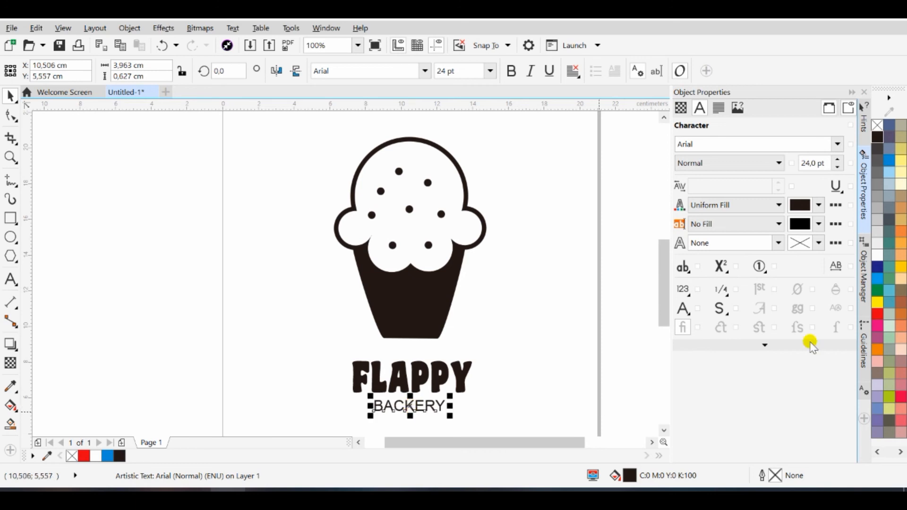
- Set the BACKERY text's font to BestMarker and re-centre the word beneath FLAPPY
{"action": "left_click", "coordinate": [838, 145]}
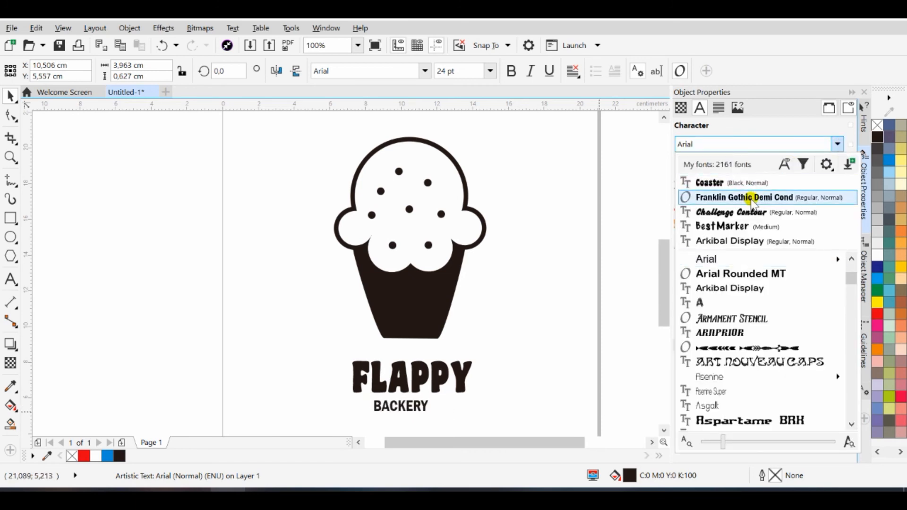
{"action": "left_click", "coordinate": [751, 227]}
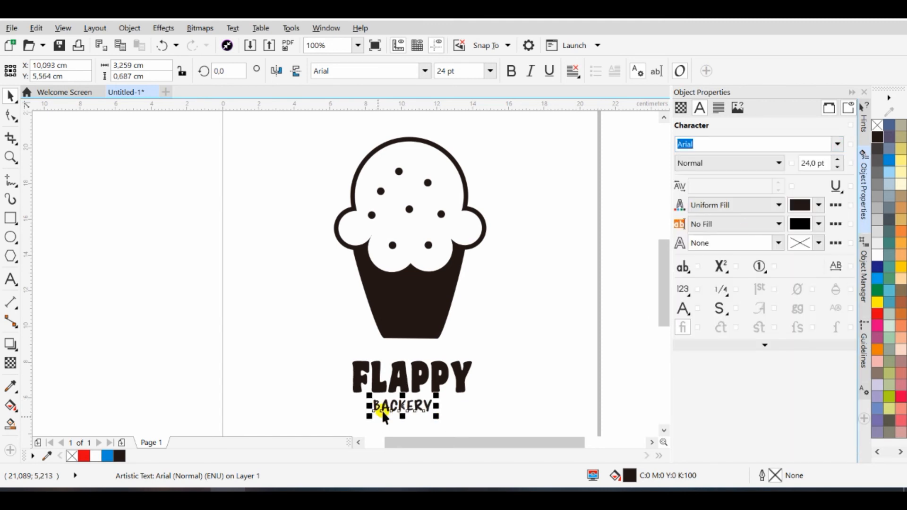
{"action": "left_click_drag", "start_coordinate": [409, 411], "coordinate": [410, 413]}
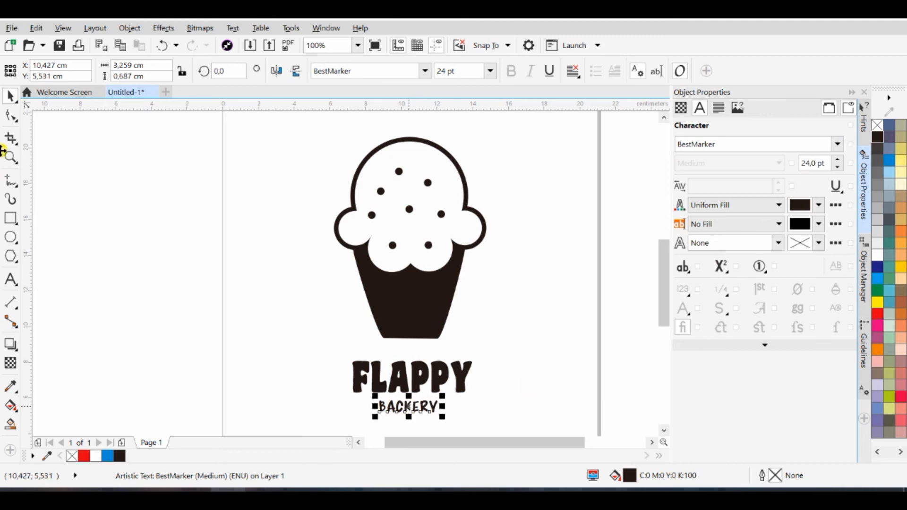
- Zoom in on the whole logo and deselect everything to review it
{"action": "left_click", "coordinate": [10, 157]}
{"action": "left_click_drag", "start_coordinate": [272, 115], "coordinate": [541, 389]}
{"action": "left_click", "coordinate": [11, 96]}
{"action": "left_click", "coordinate": [233, 339]}
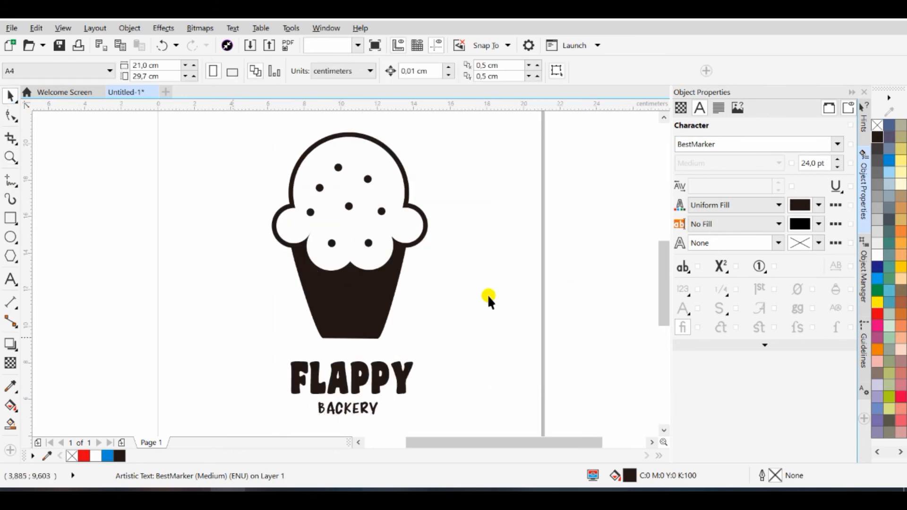